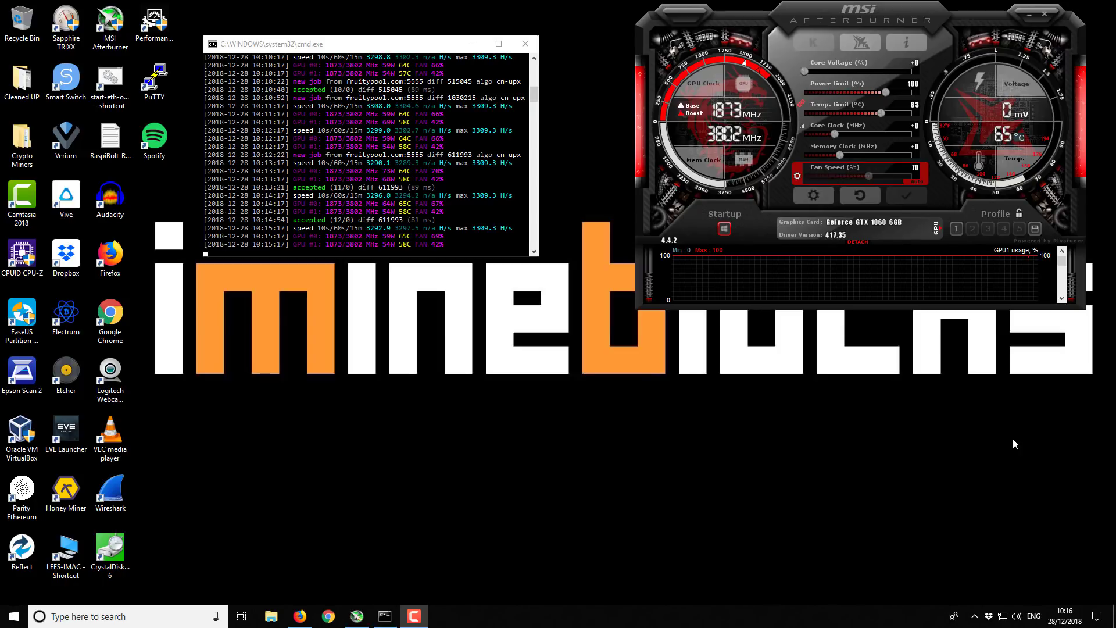
Close the Command Prompt window running the miner and minimize MSI Afterburner
left_click(420, 48)
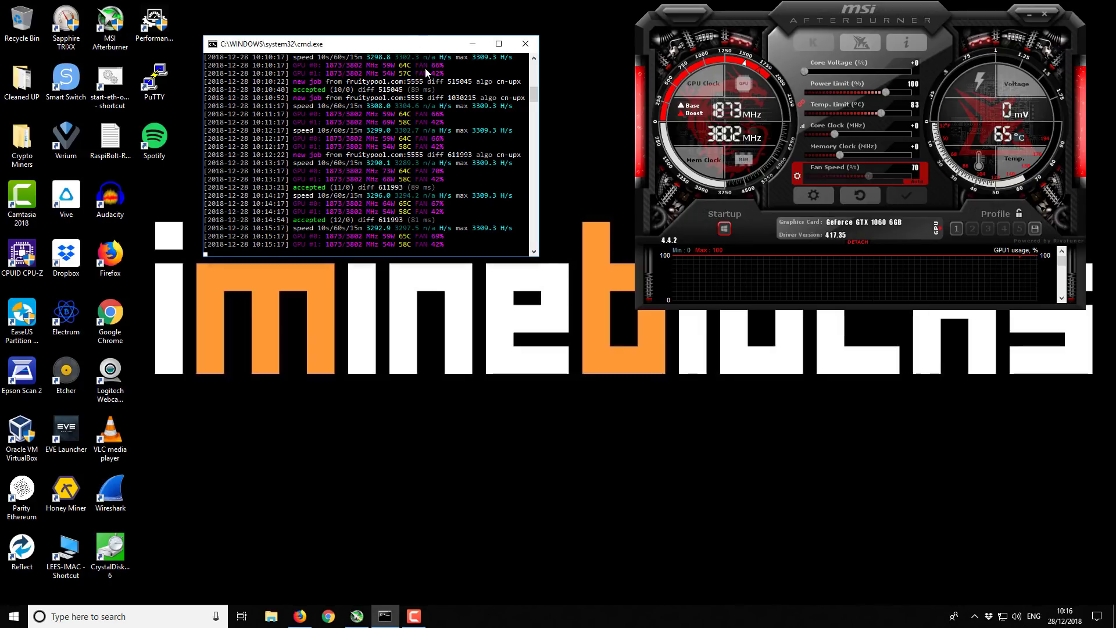
left_click(524, 47)
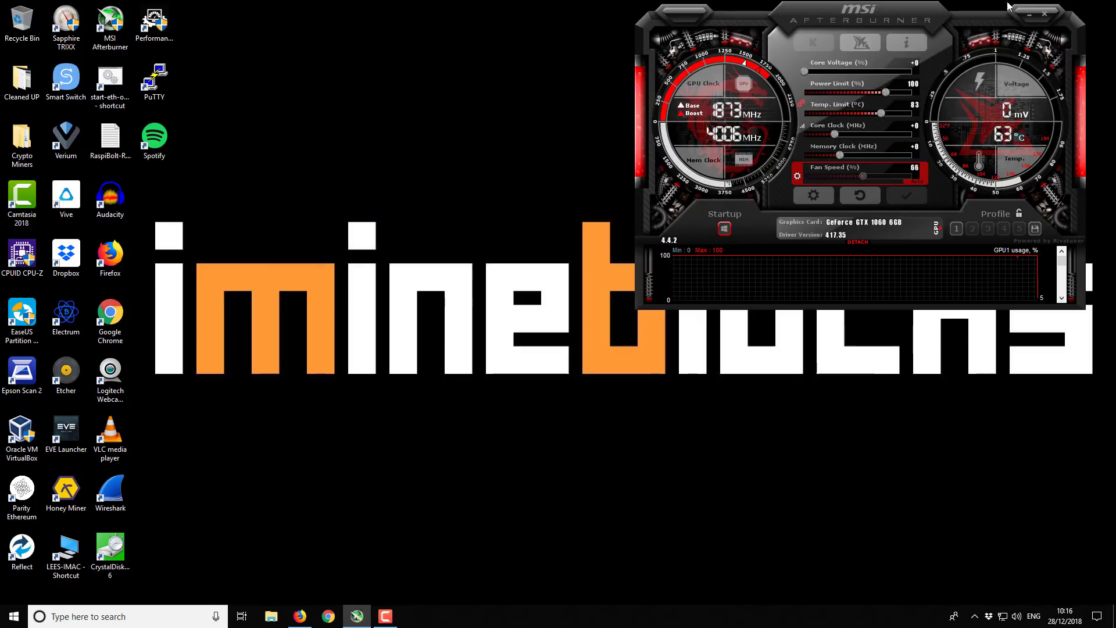
left_click(1031, 14)
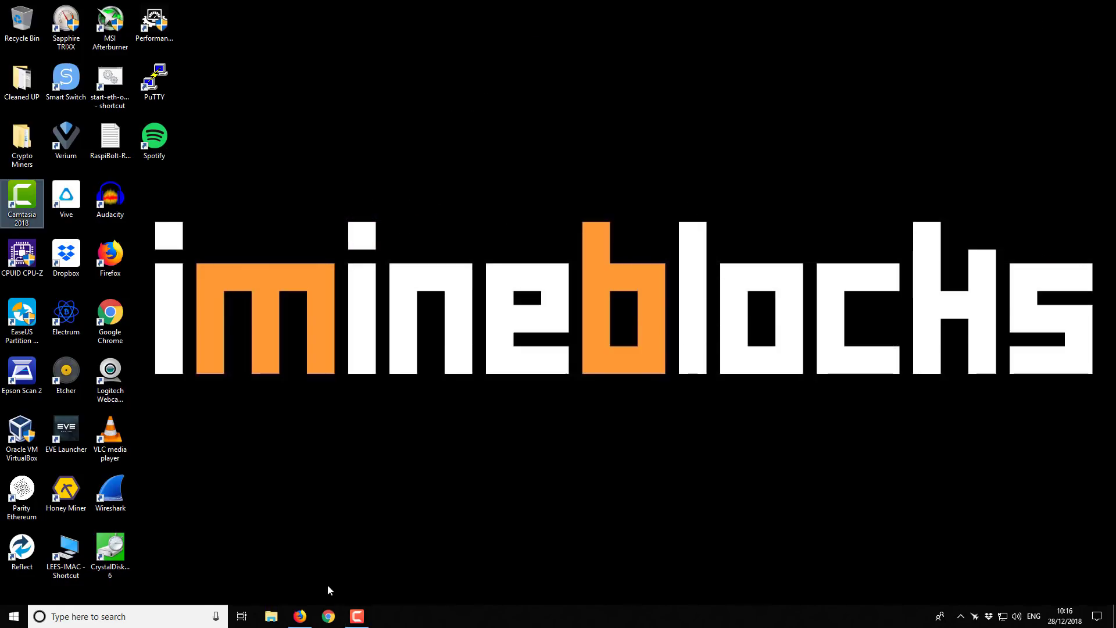
left_click(300, 617)
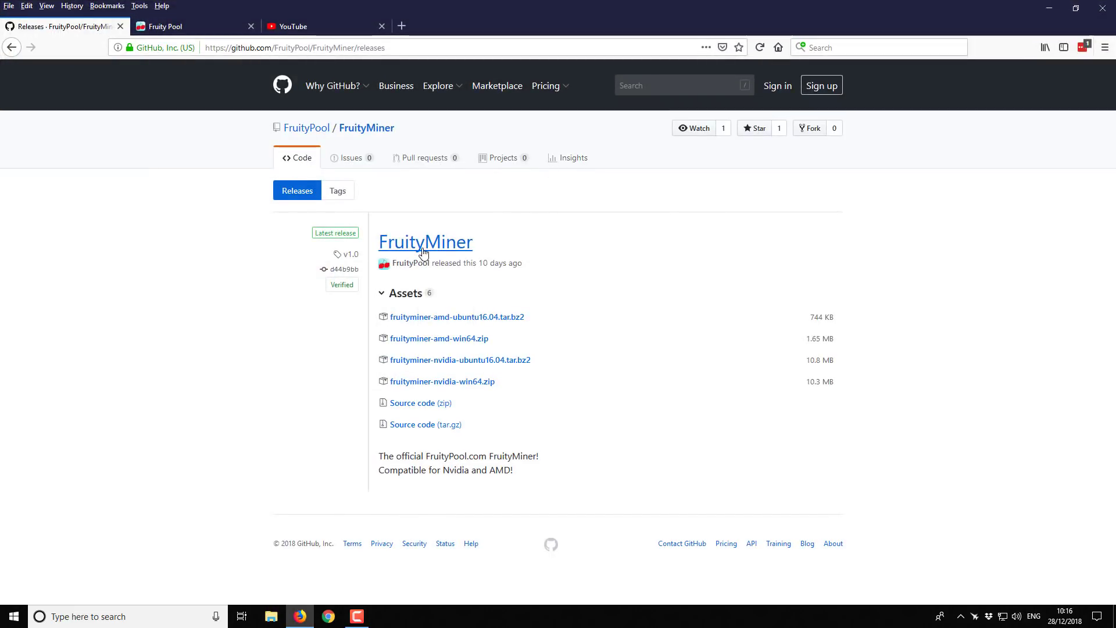
left_click_drag(379, 251, 538, 253)
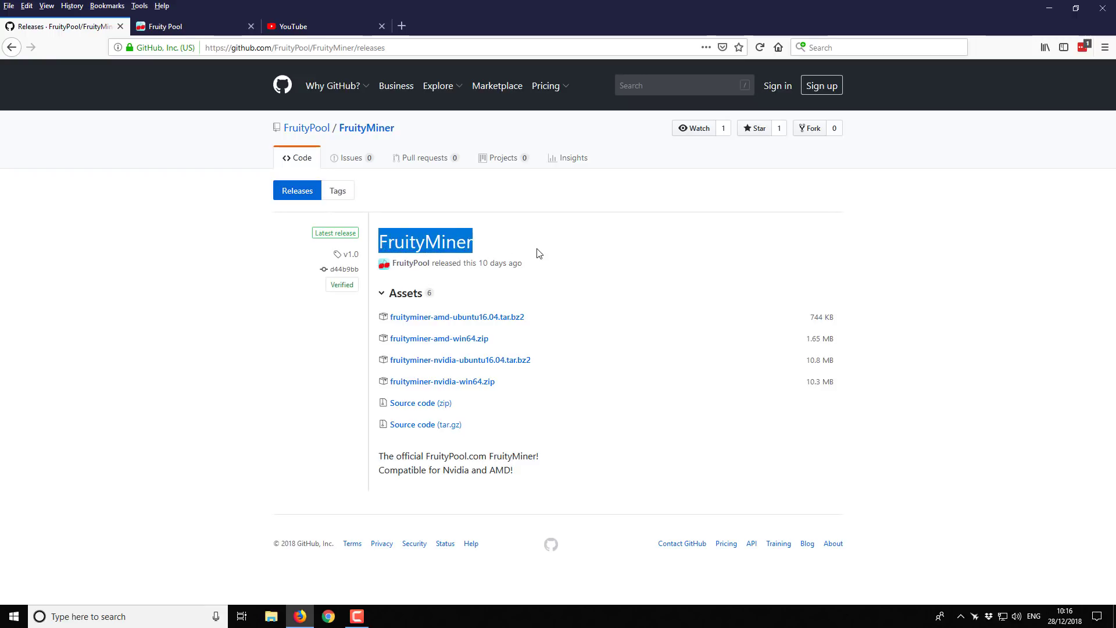
left_click(653, 242)
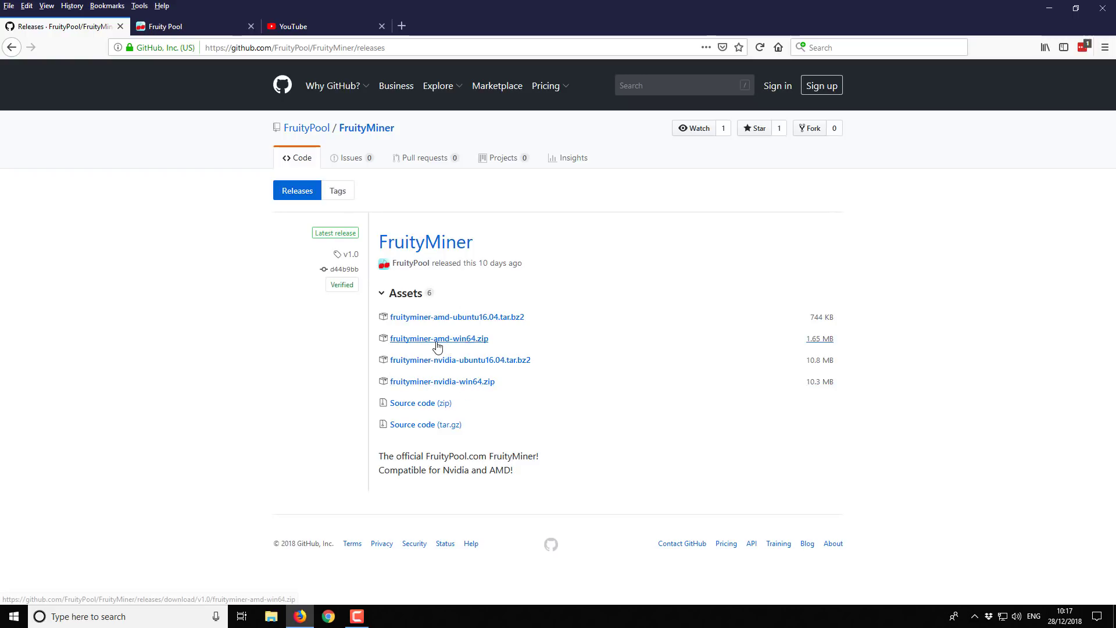
Save the NVIDIA Windows build fruityminer-nvidia-win64.zip and reveal it in the Downloads folder
left_click(463, 384)
left_click(490, 461)
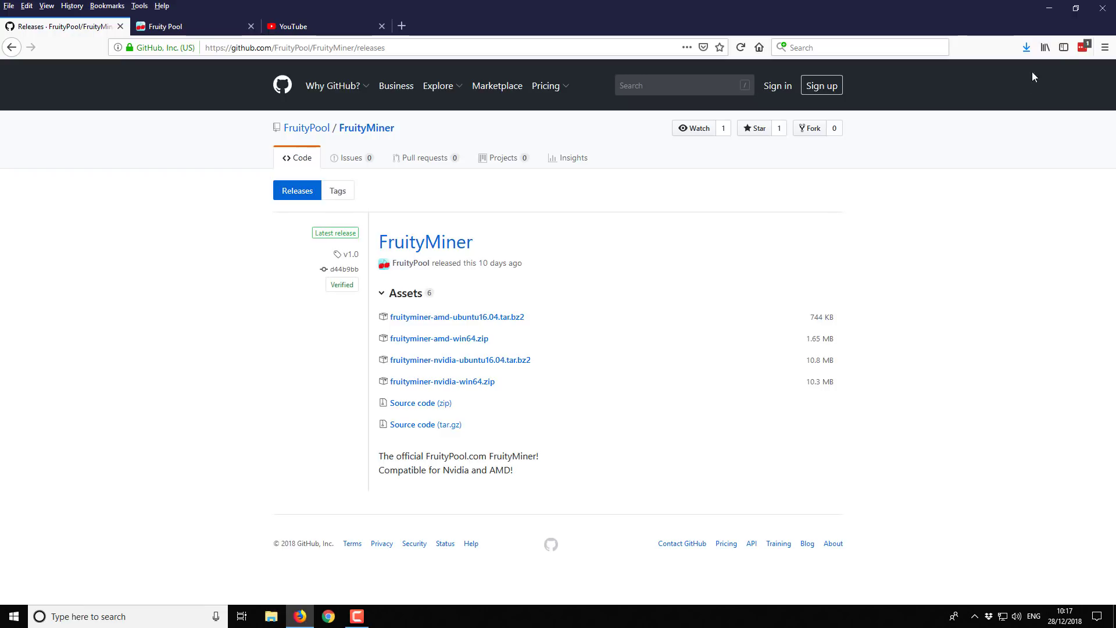
left_click(1028, 47)
left_click(1017, 75)
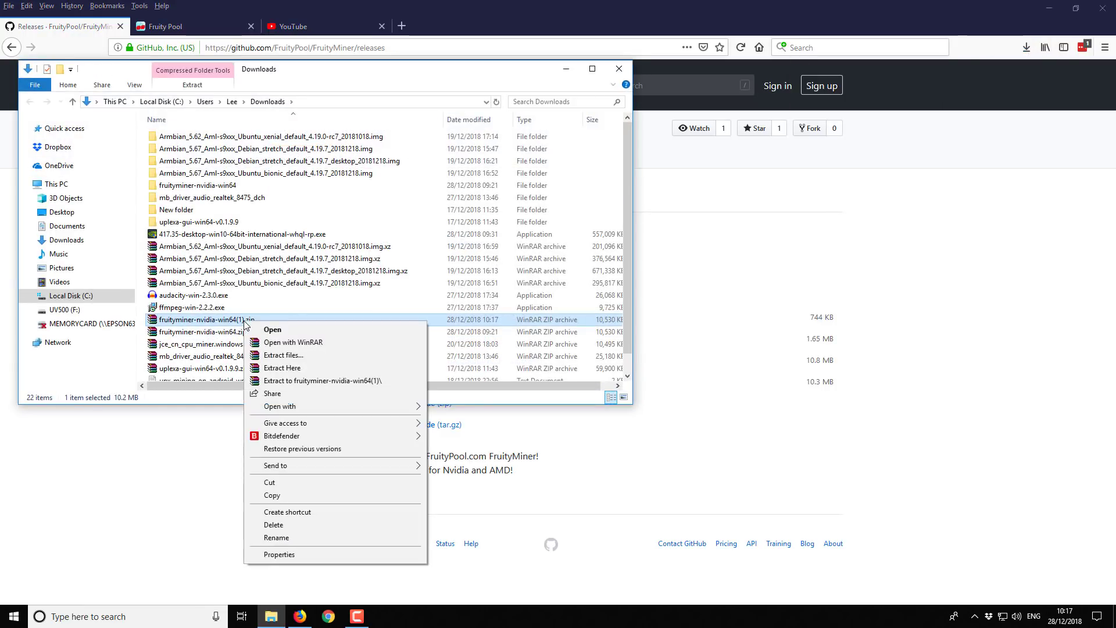
Hide the Downloads window and Firefox, then open and reposition the Crypto Miners desktop folder
right_click(247, 324)
left_click(567, 69)
left_click(1054, 8)
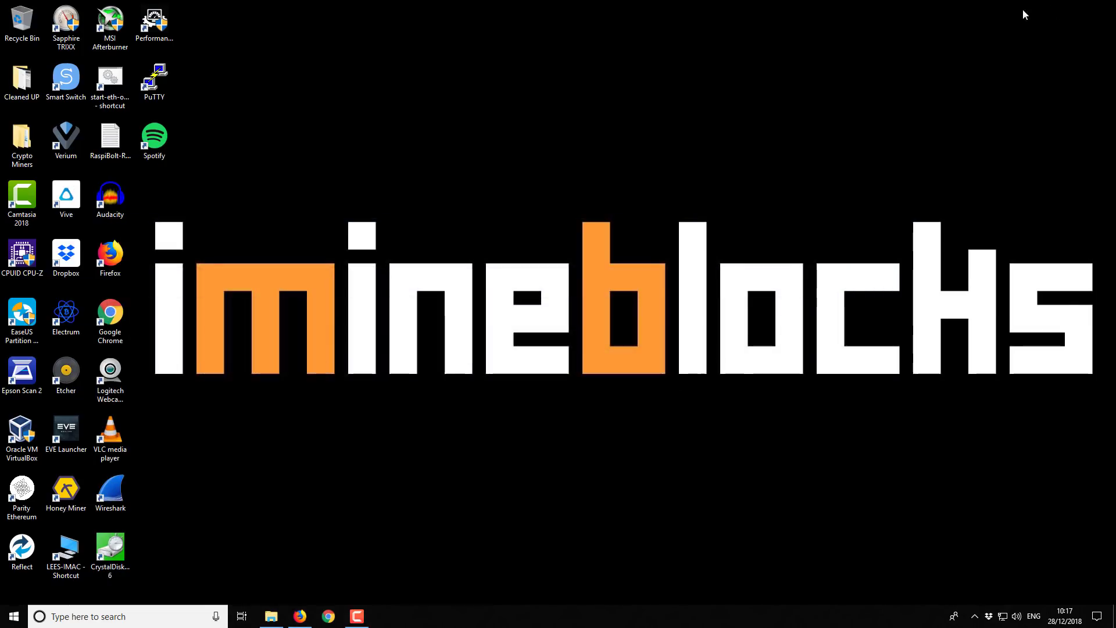
double_click(21, 146)
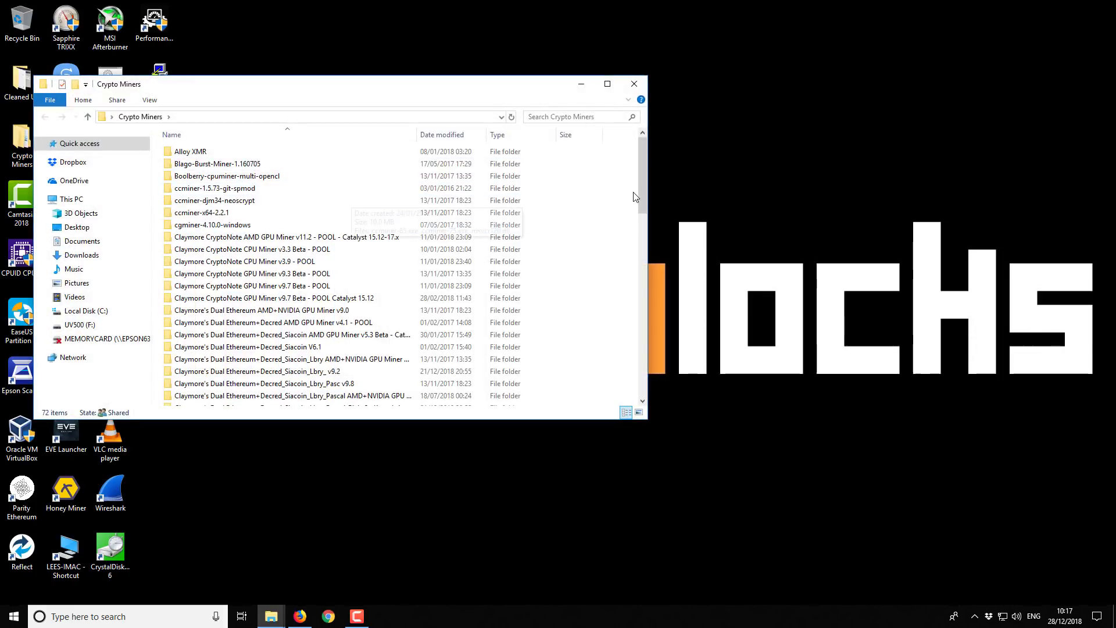
left_click_drag(460, 92, 534, 219)
left_click_drag(714, 280, 717, 372)
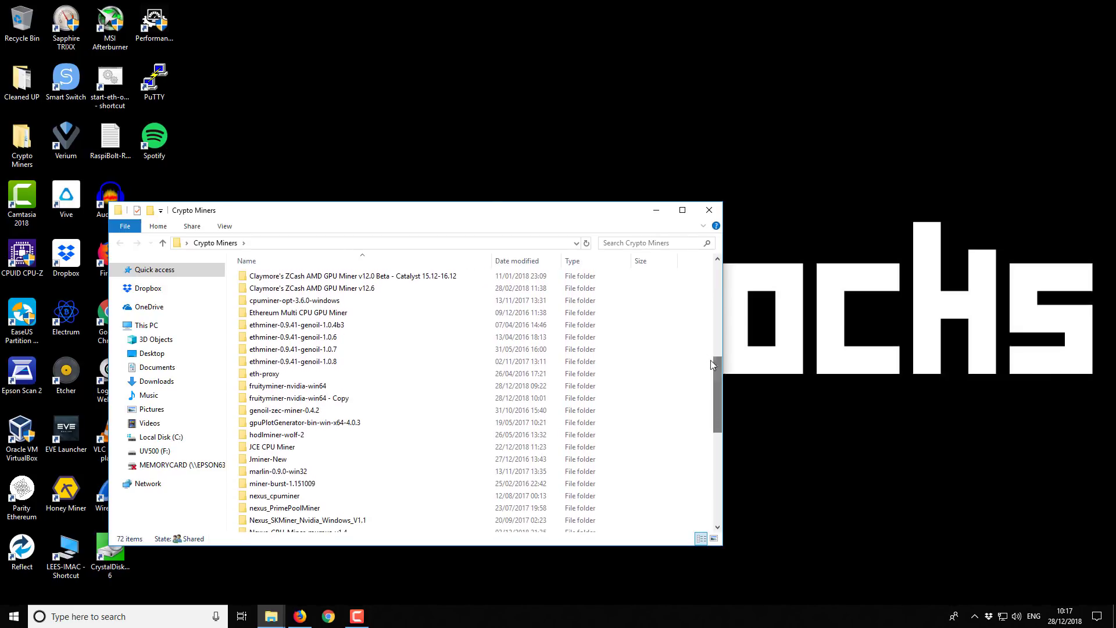
Open the fruityminer-nvidia-win64 folder and bring up the context menu for config.json
double_click(282, 387)
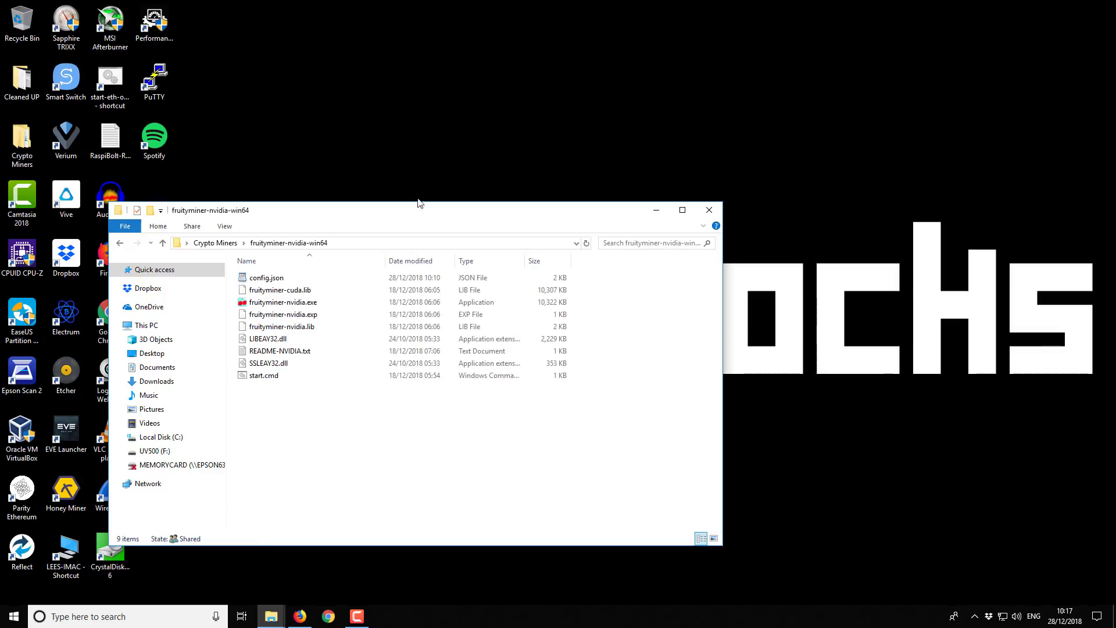
left_click_drag(413, 224, 496, 236)
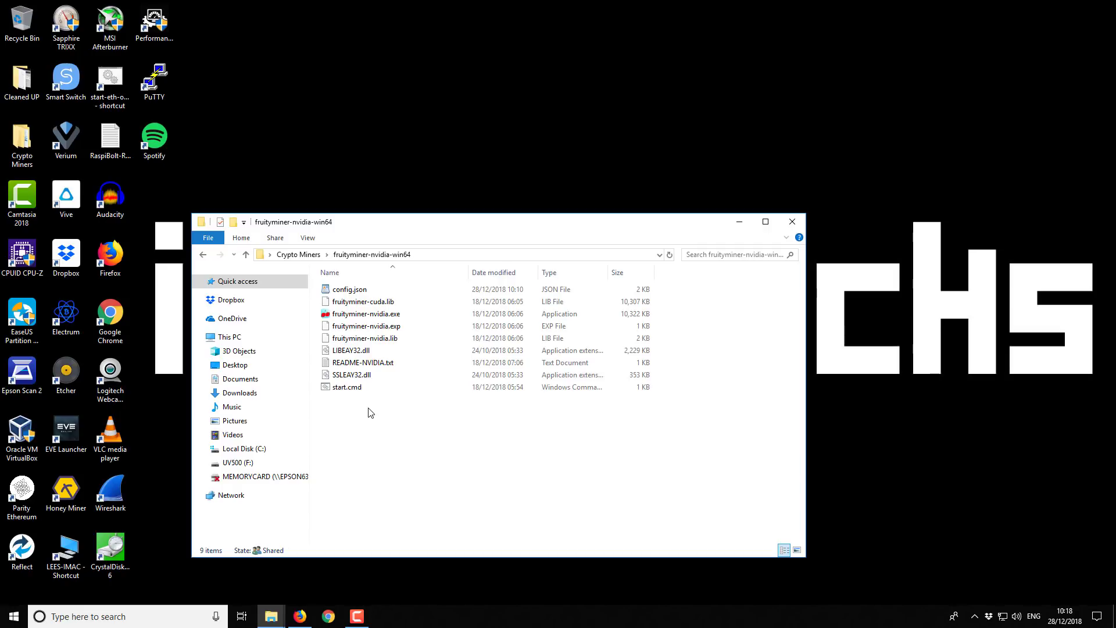
left_click(349, 291)
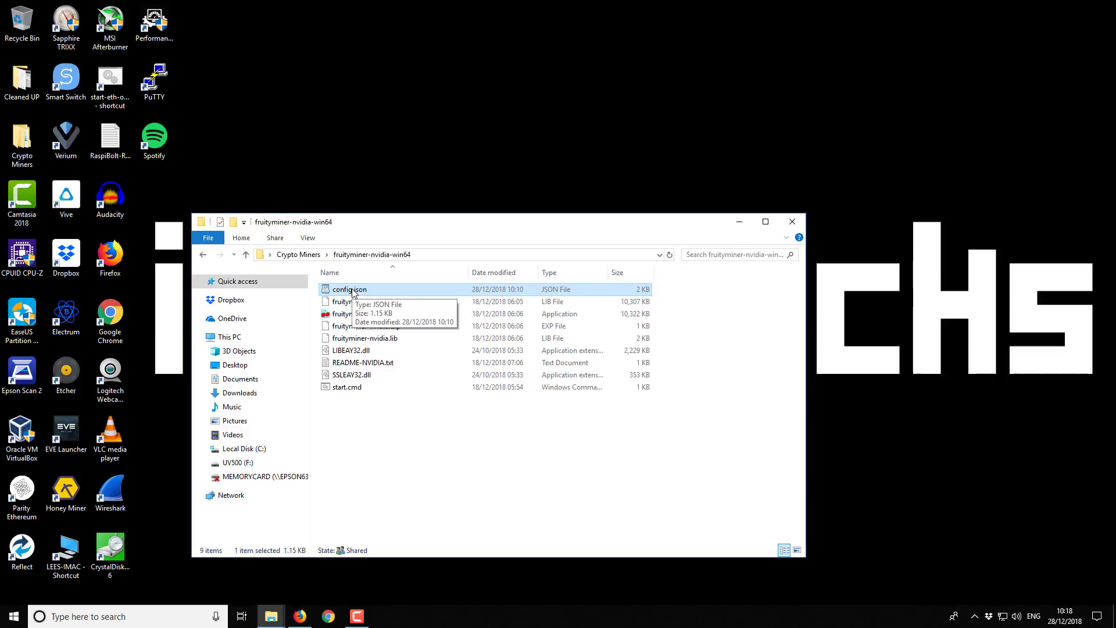
right_click(353, 291)
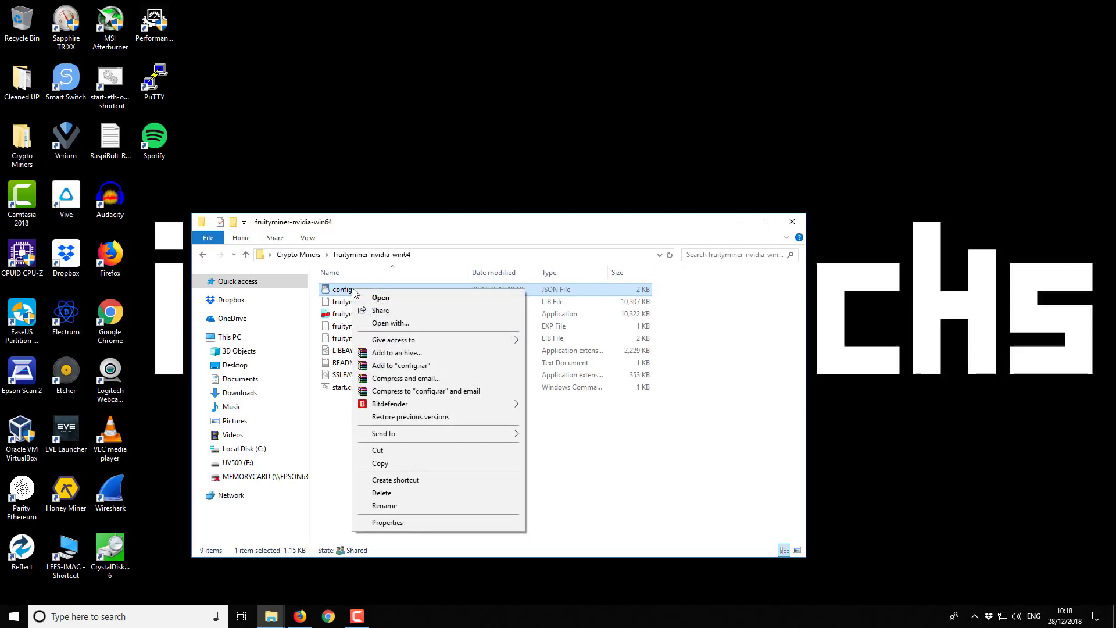
left_click(385, 298)
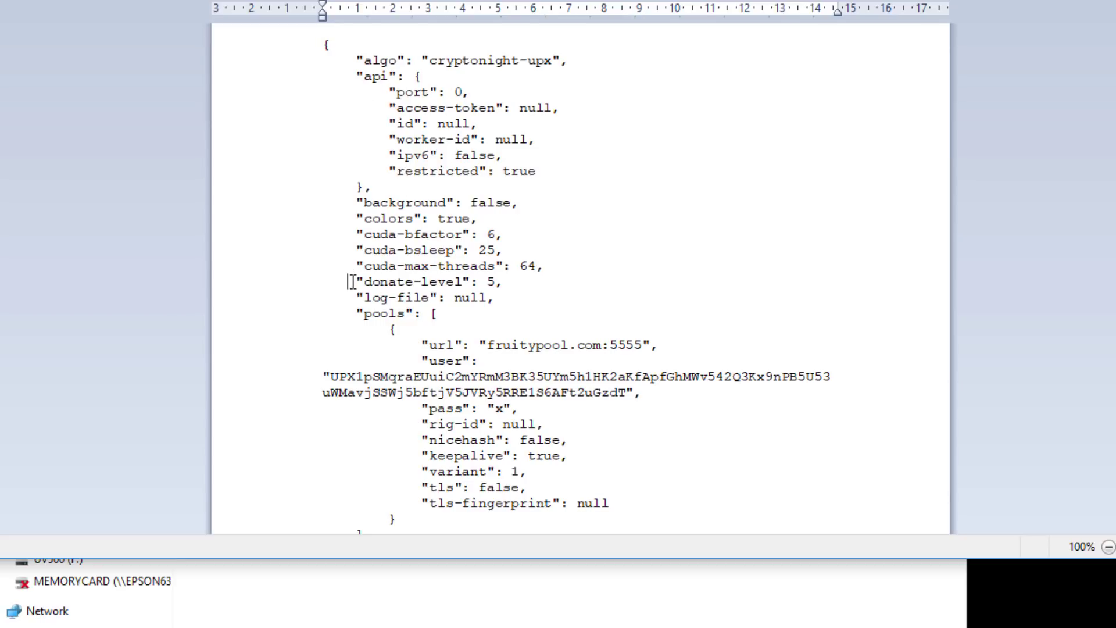
left_click_drag(352, 281, 504, 286)
left_click(501, 282)
scroll(495, 291, "down", 1)
scroll(495, 291, "down", 3)
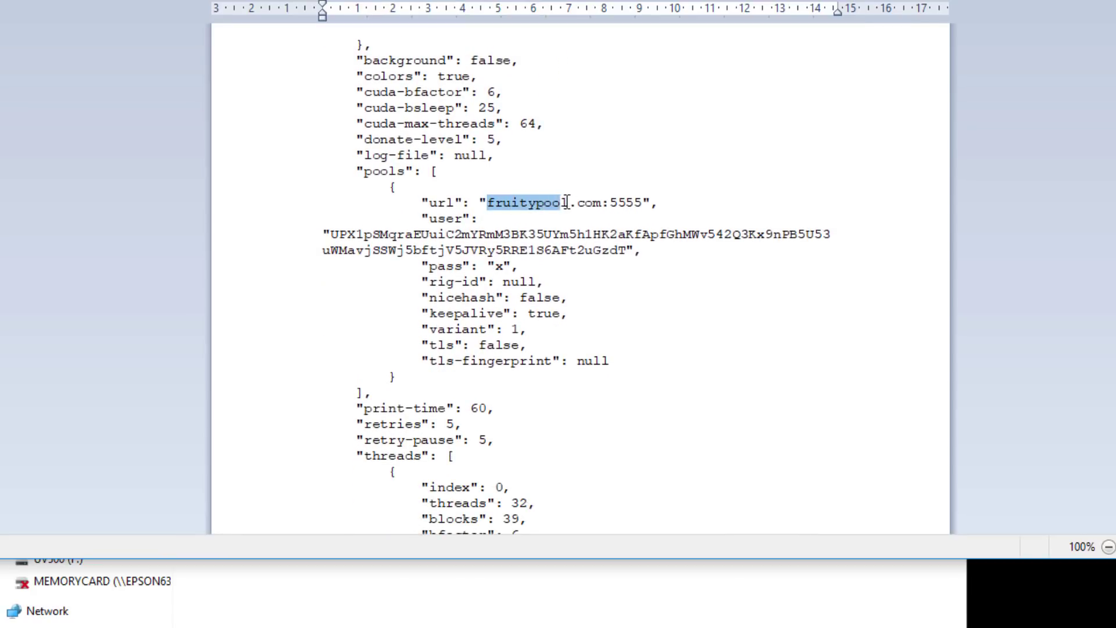
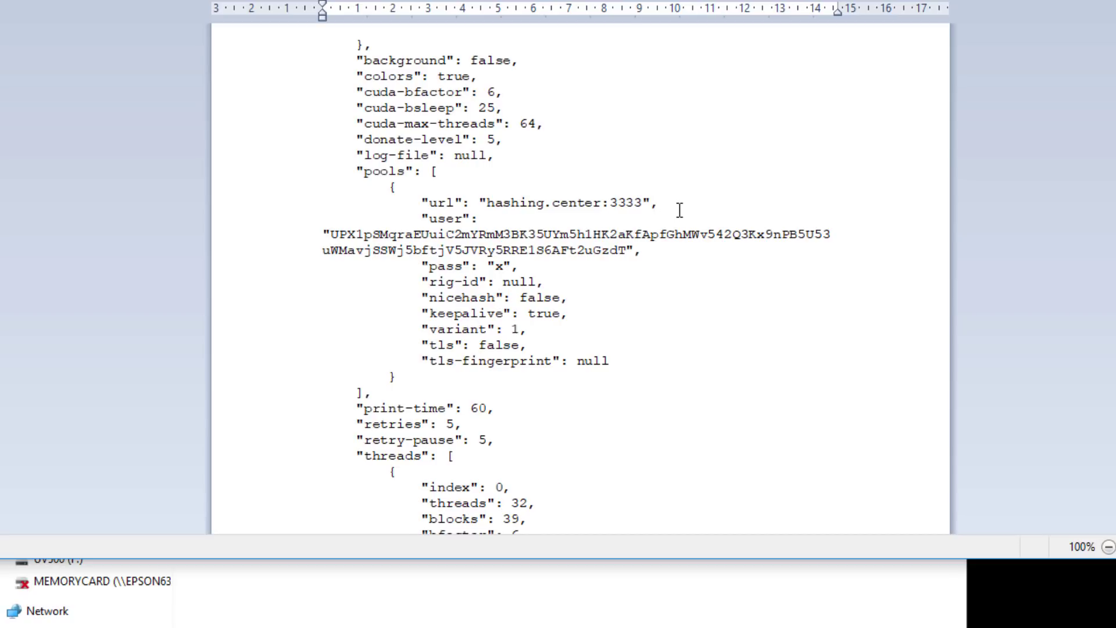
Highlight the existing wallet address inside the quotes of the "user" value in config.json
left_click(611, 232)
left_click_drag(334, 234, 623, 251)
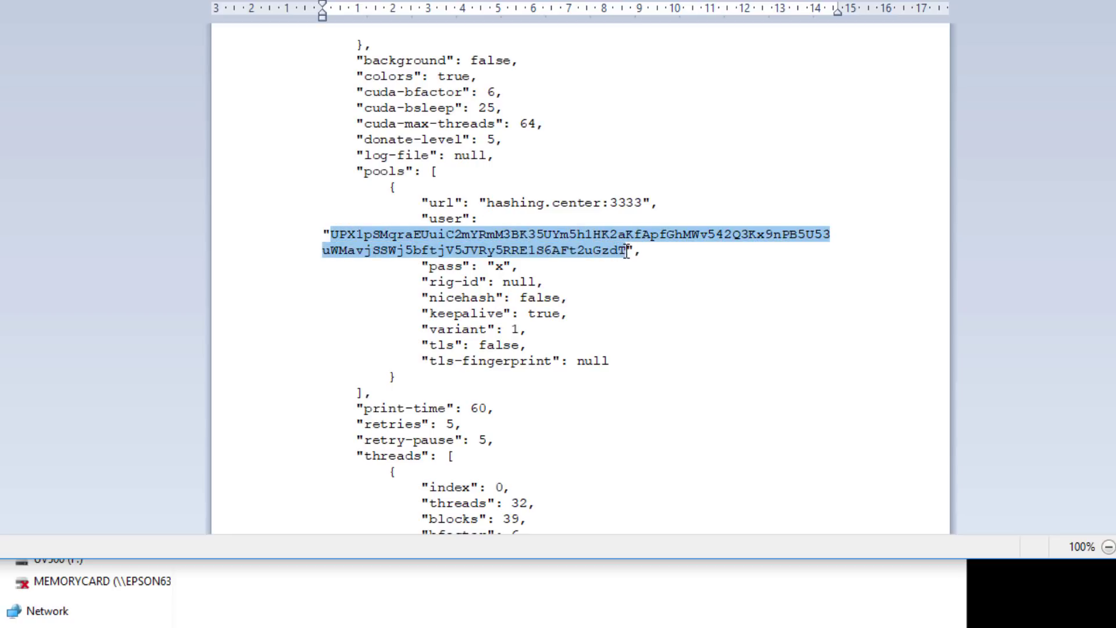
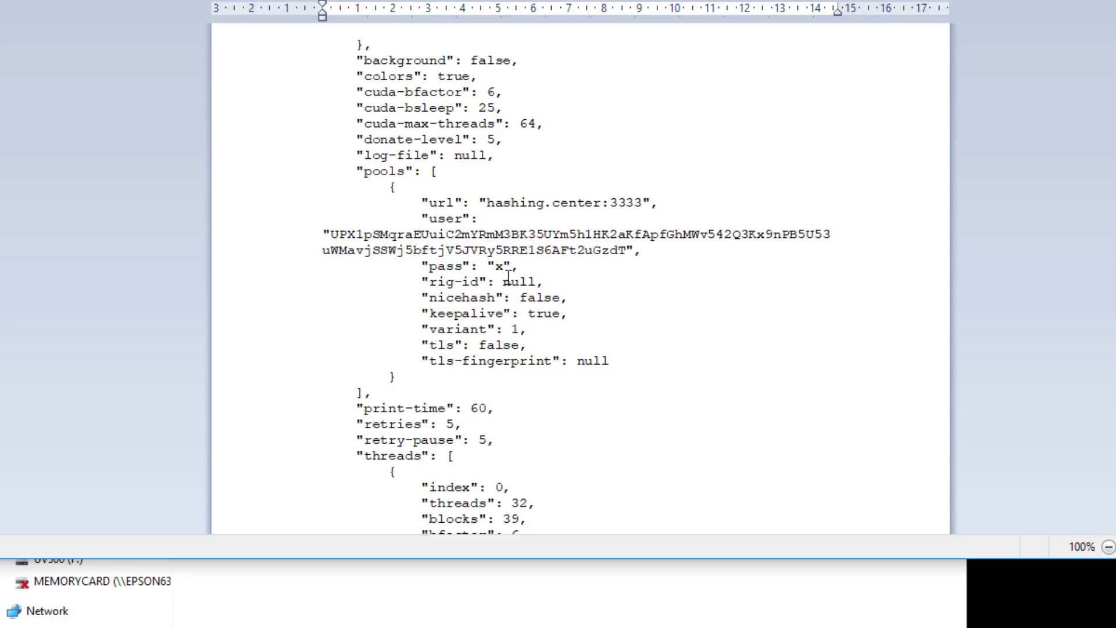
Delete the placeholder 'x' from the pool's "pass" value, leaving an empty string
key("BackSpace")
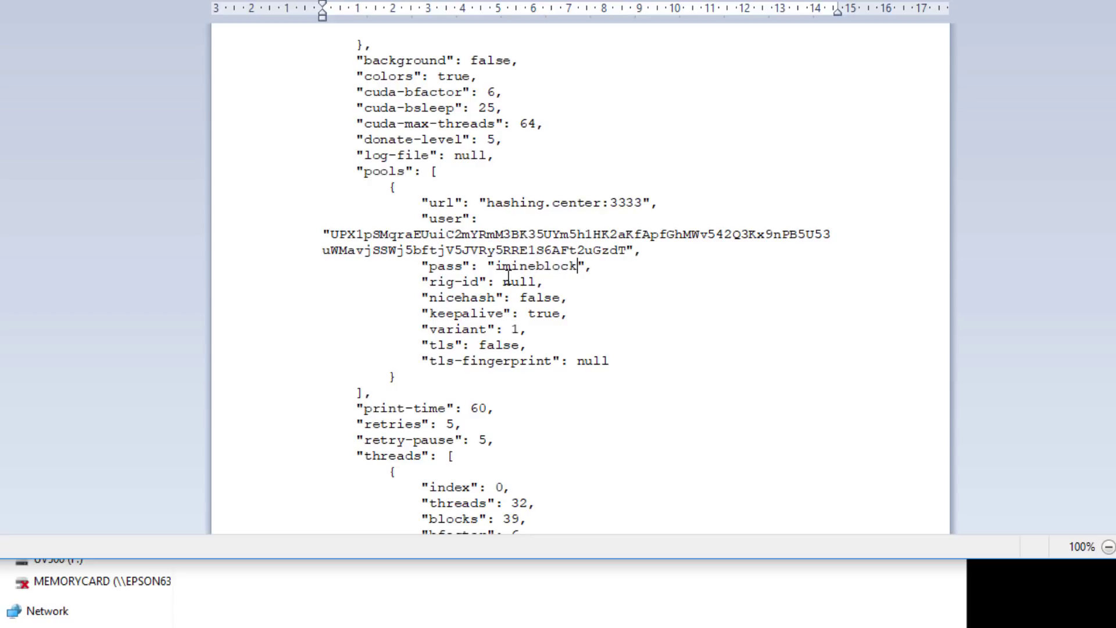
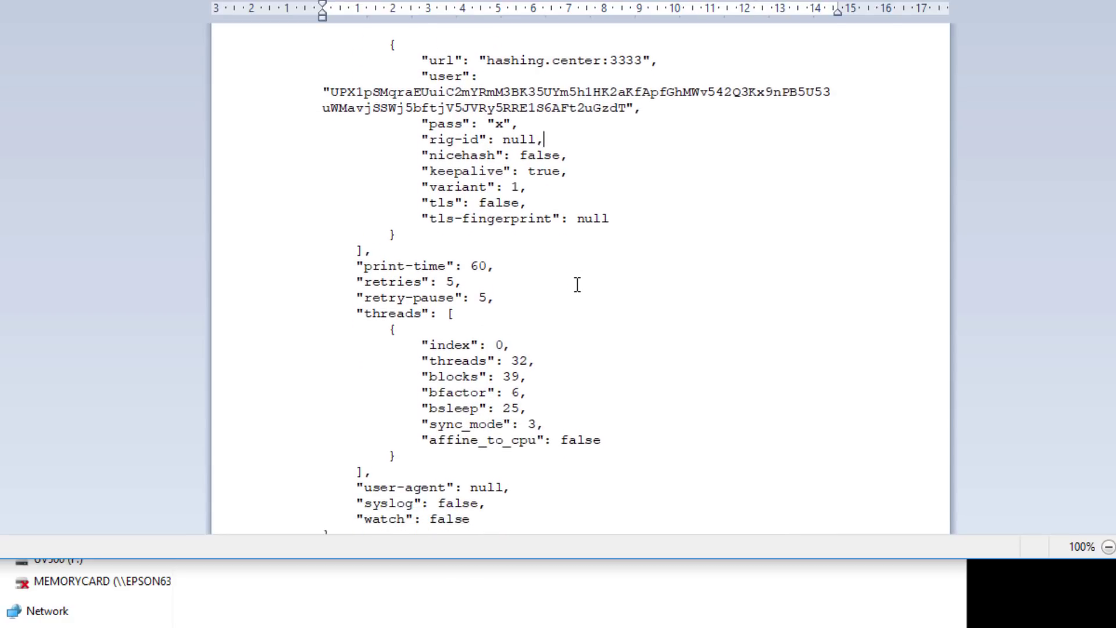
scroll(578, 285, "down", 1)
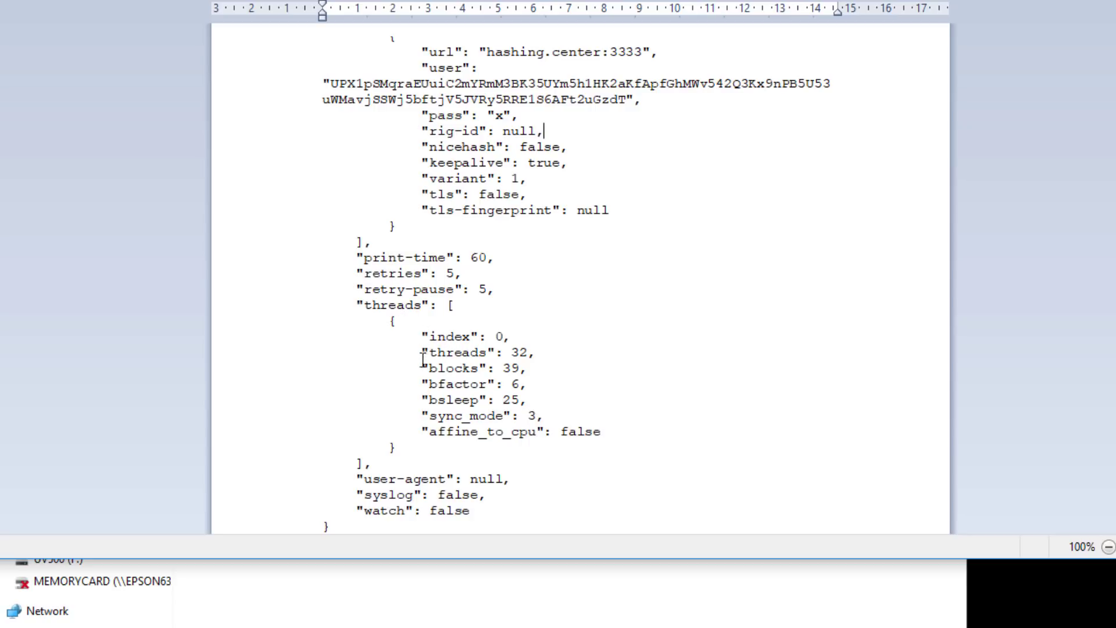
Review the threads block in config.json, then minimize WordPad to show the fruityminer-nvidia-win64 folder
left_click_drag(391, 321, 521, 447)
left_click(594, 399)
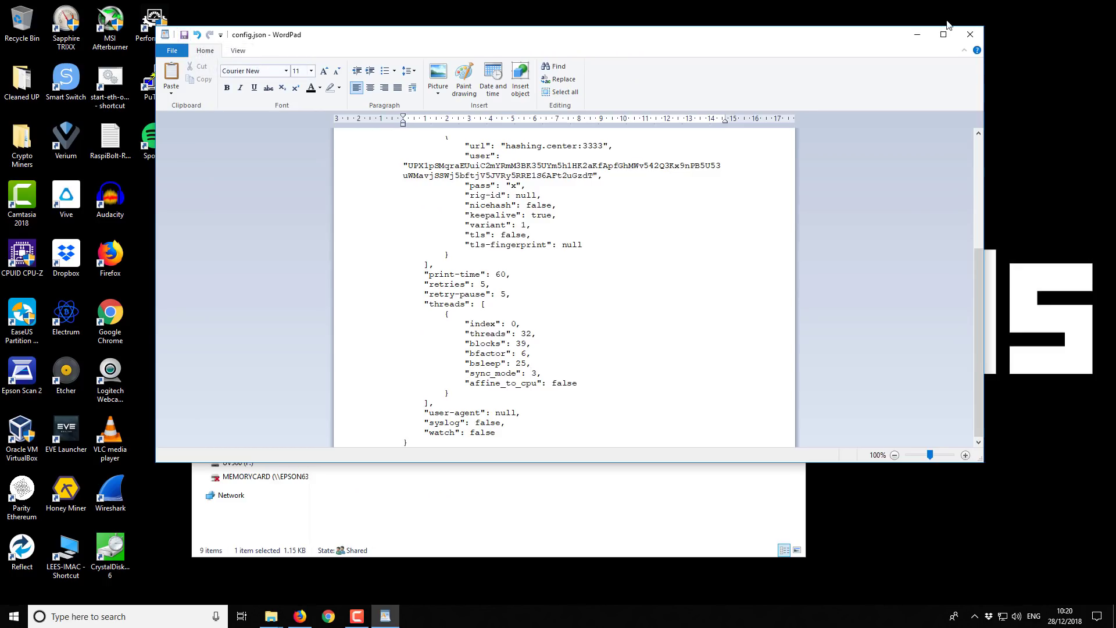
left_click(918, 35)
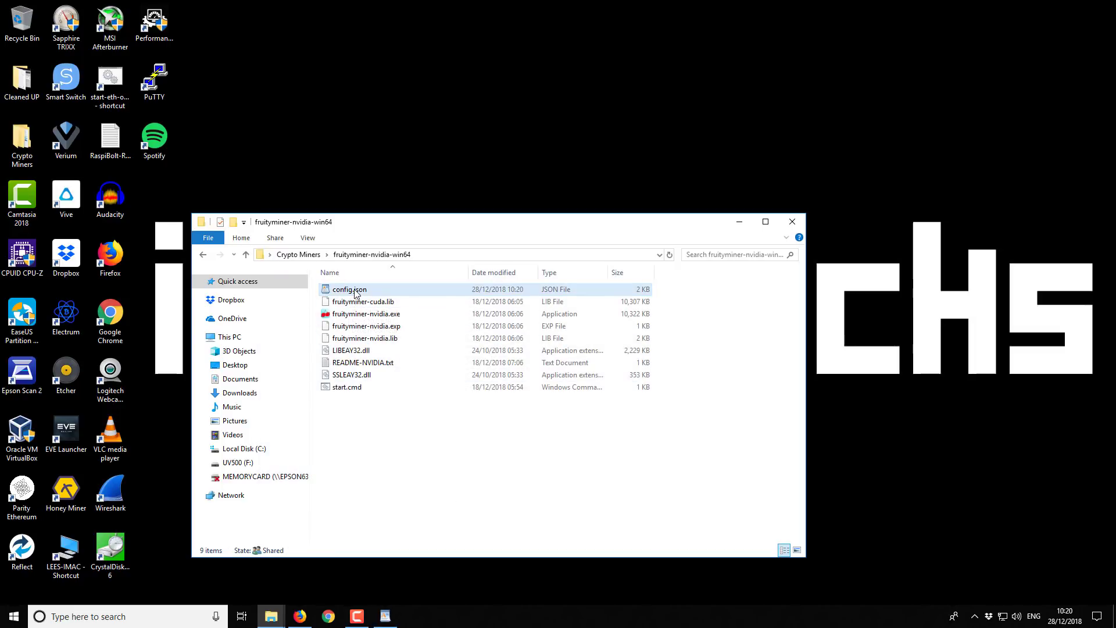
Launch start.cmd, move the miner console toward the centre, and minimize File Explorer
double_click(349, 389)
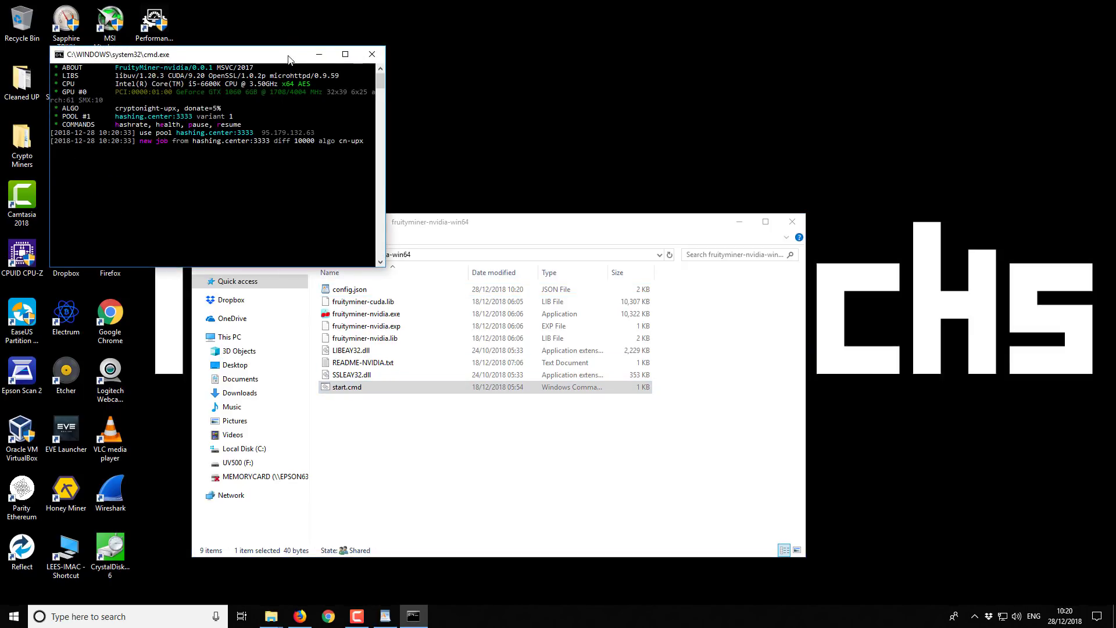
left_click_drag(288, 58, 443, 96)
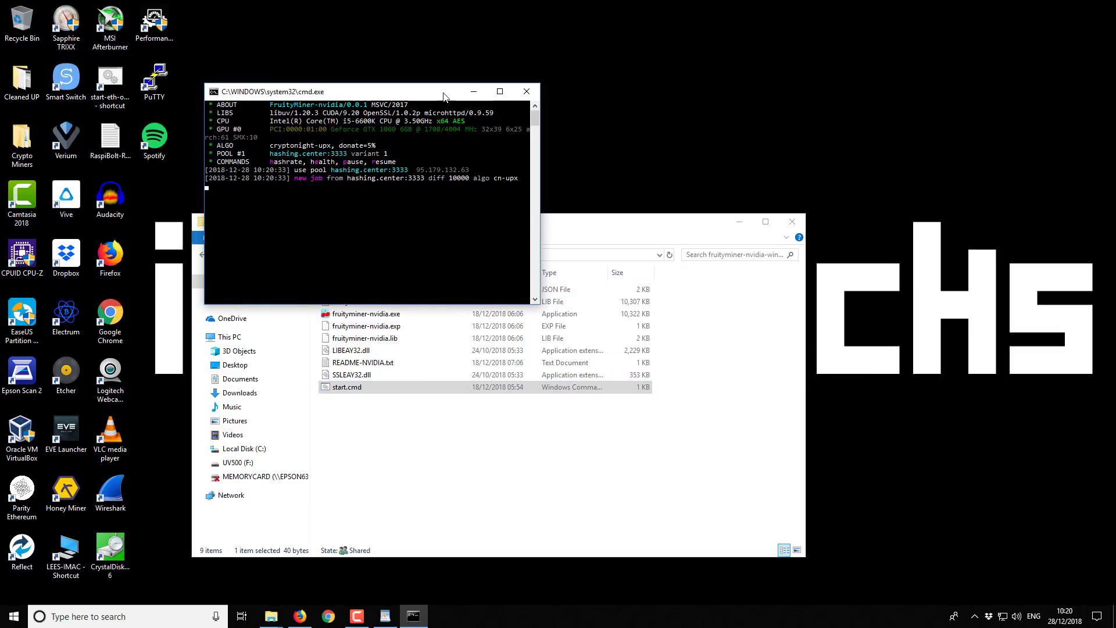
left_click(739, 225)
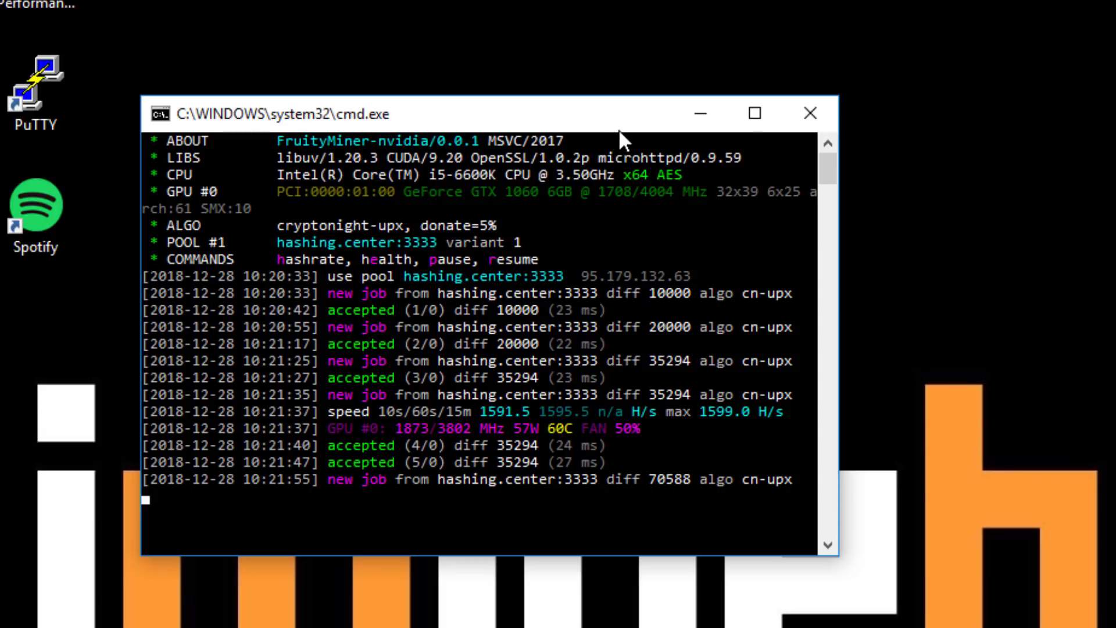
Close the miner console, then bring up the context menu for config.json
left_click(809, 112)
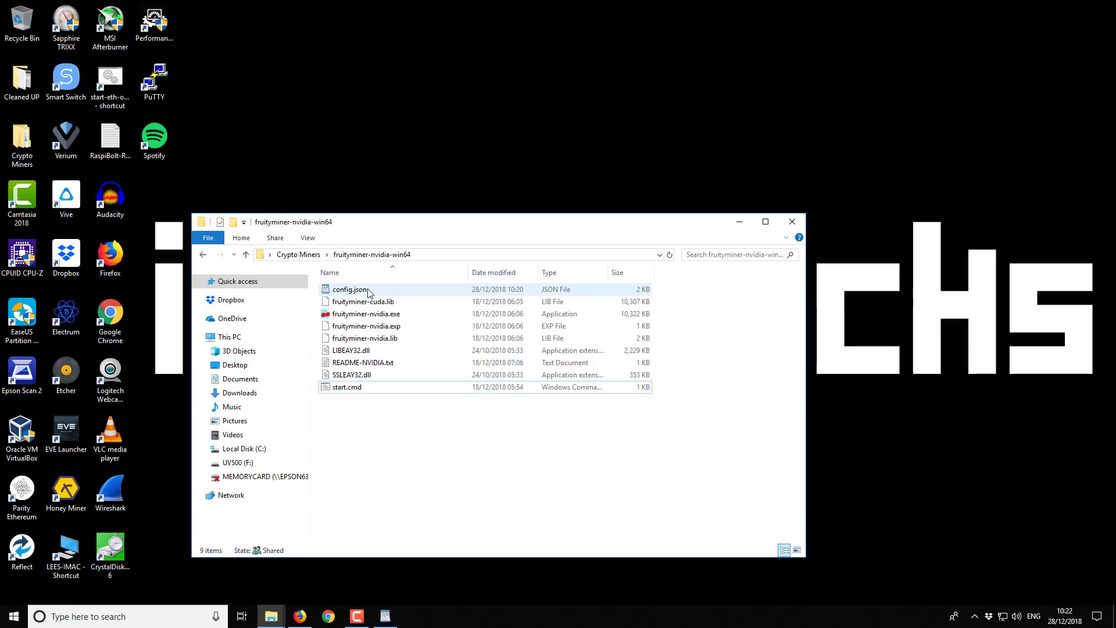
left_click(368, 291)
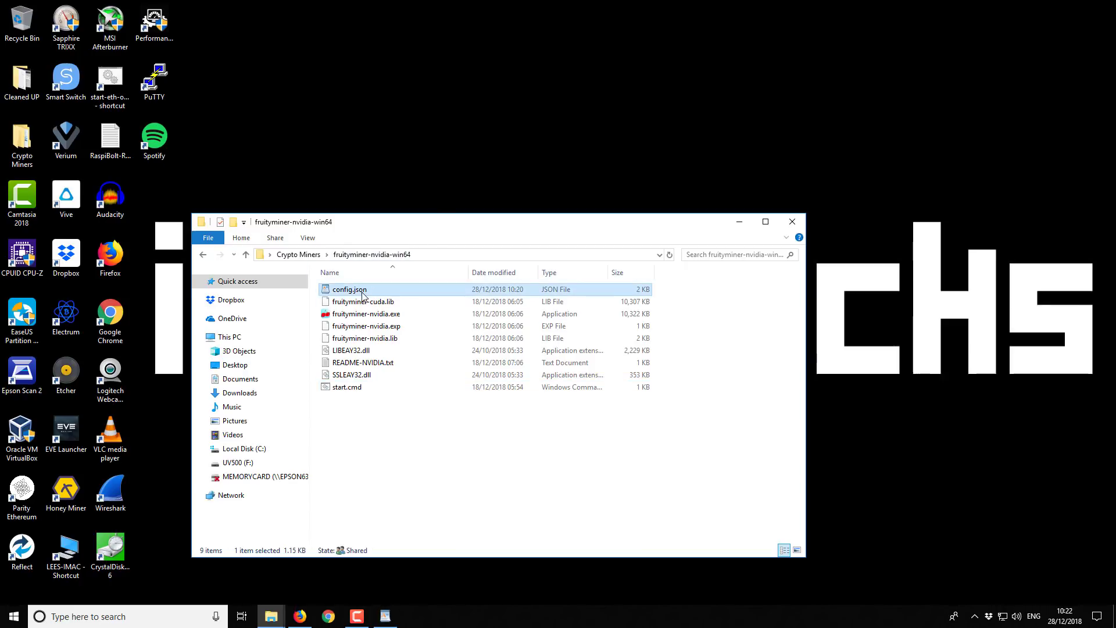
right_click(365, 293)
Open config.json in WordPad and select the threads object (32 threads, 39 blocks) to duplicate it
left_click(386, 300)
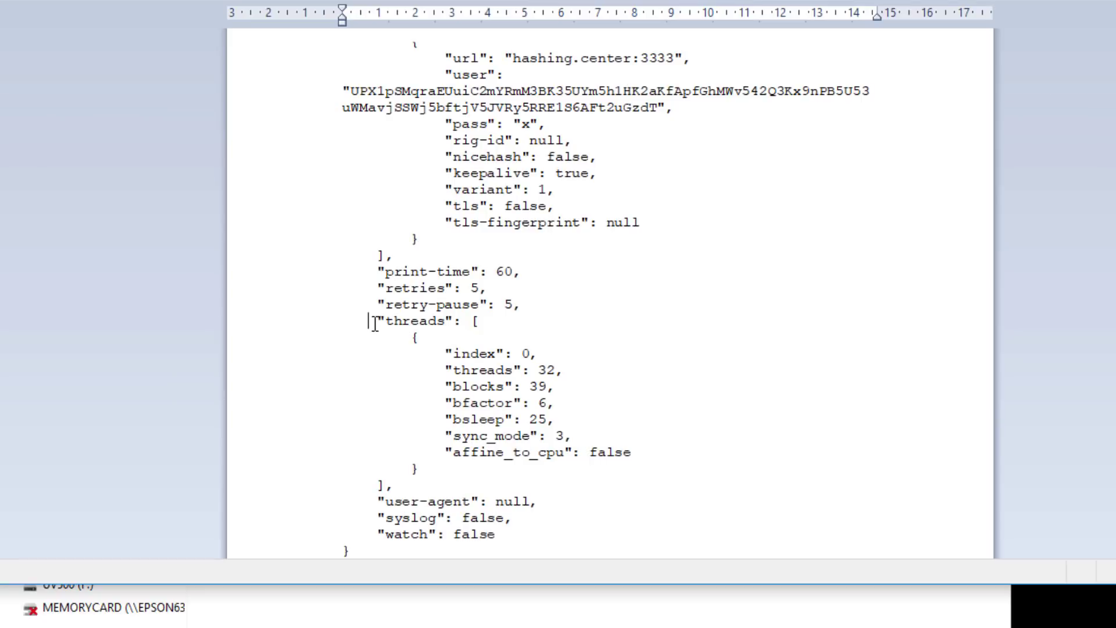
left_click_drag(422, 304, 489, 305)
left_click(499, 330)
left_click_drag(412, 340, 435, 469)
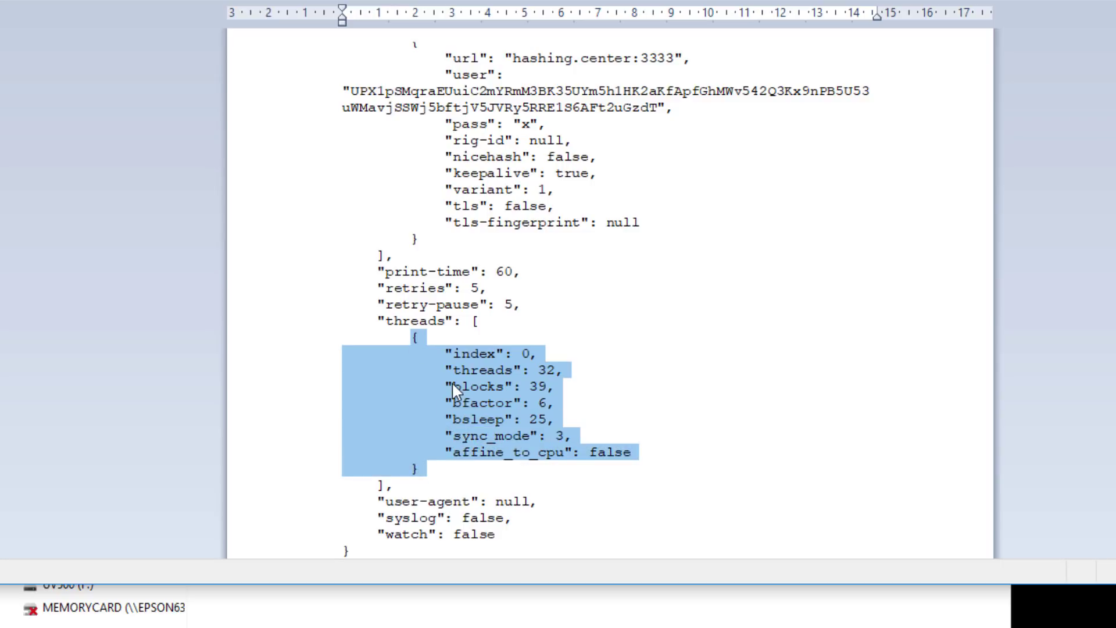
left_click(447, 483)
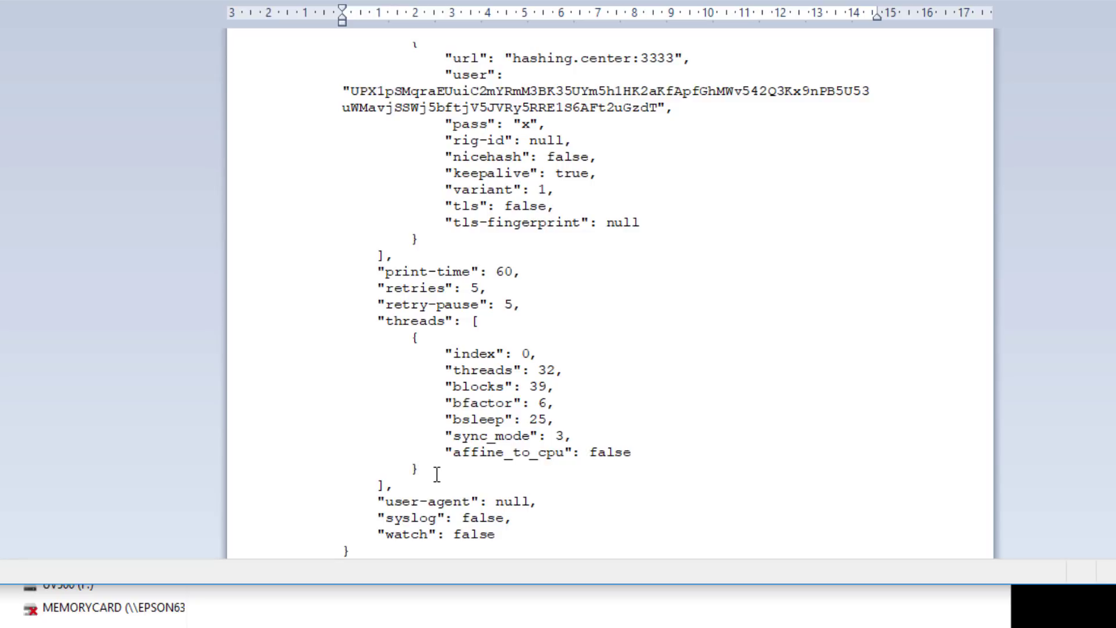
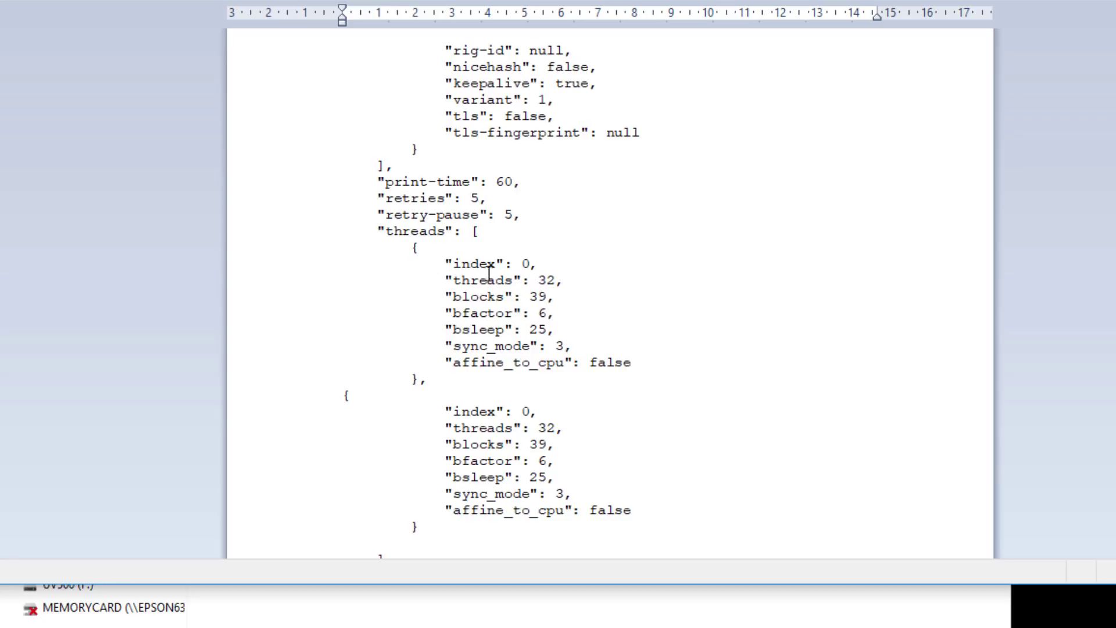
Set the second threads entry's index to 1 in config.json and save it as plain text
left_click_drag(412, 248, 518, 518)
left_click(634, 471)
left_click_drag(529, 262, 496, 264)
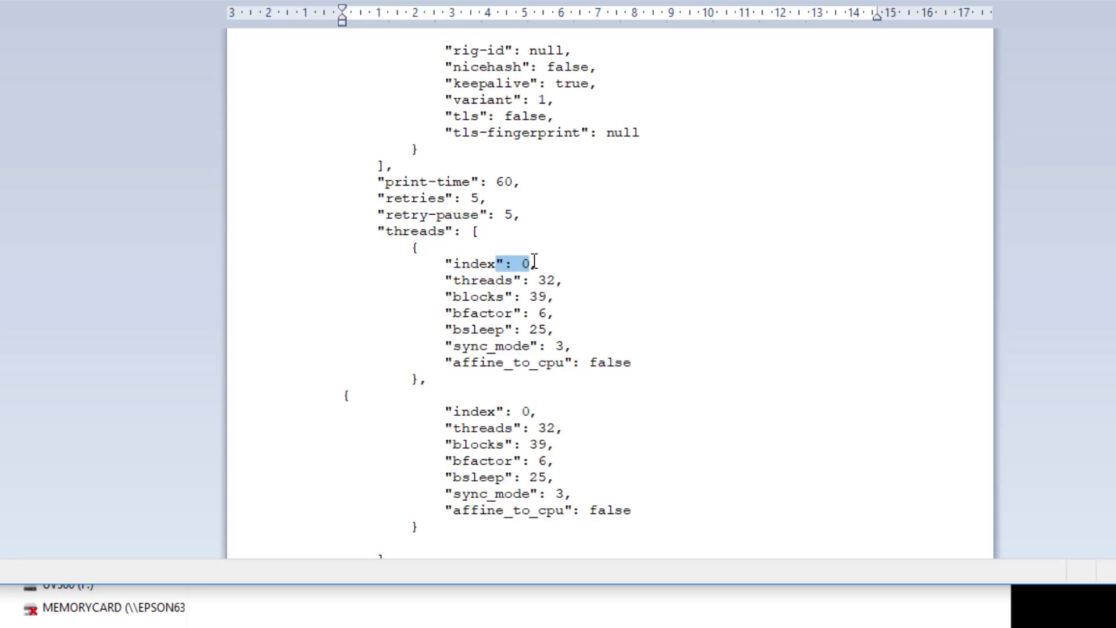
left_click(528, 397)
left_click(534, 411)
type(",")
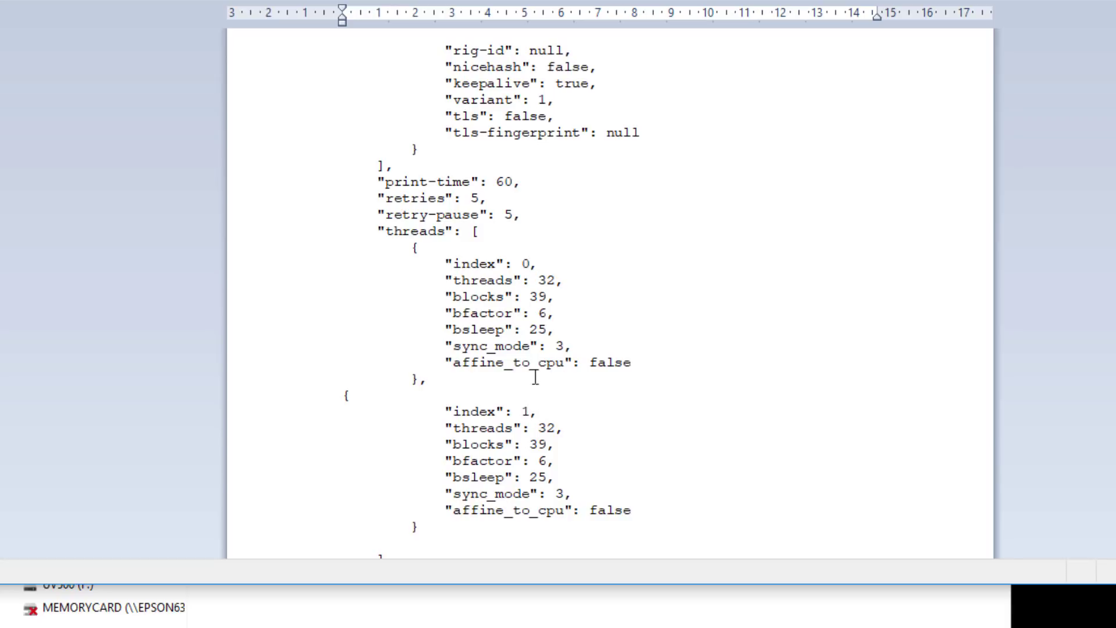
left_click(568, 428)
scroll(573, 424, "down", 2)
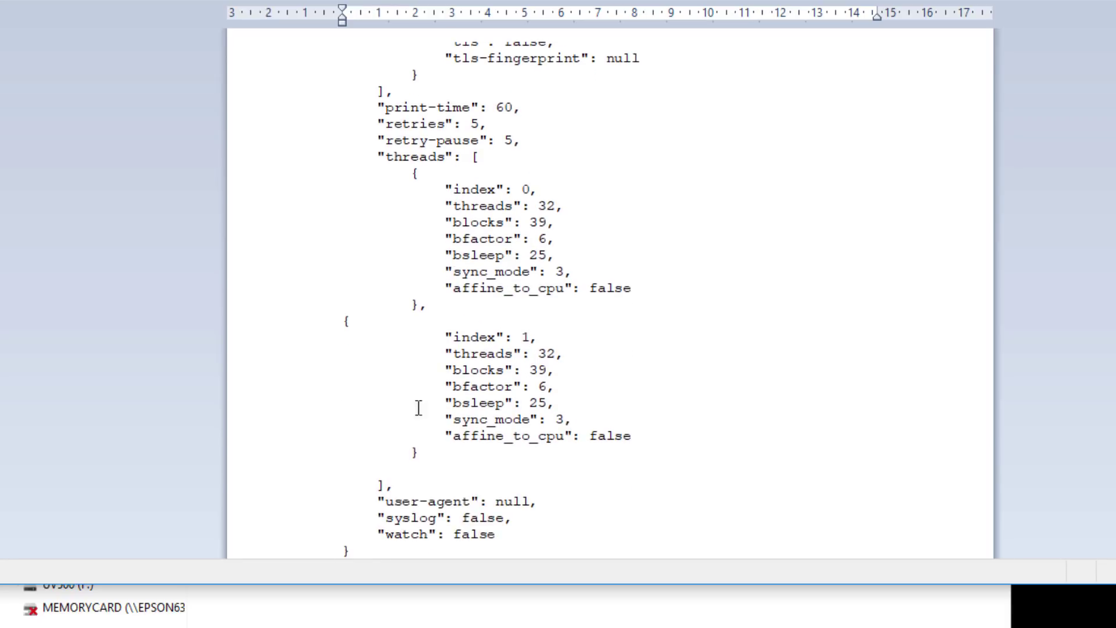
left_click(437, 452)
key("ctrl+s")
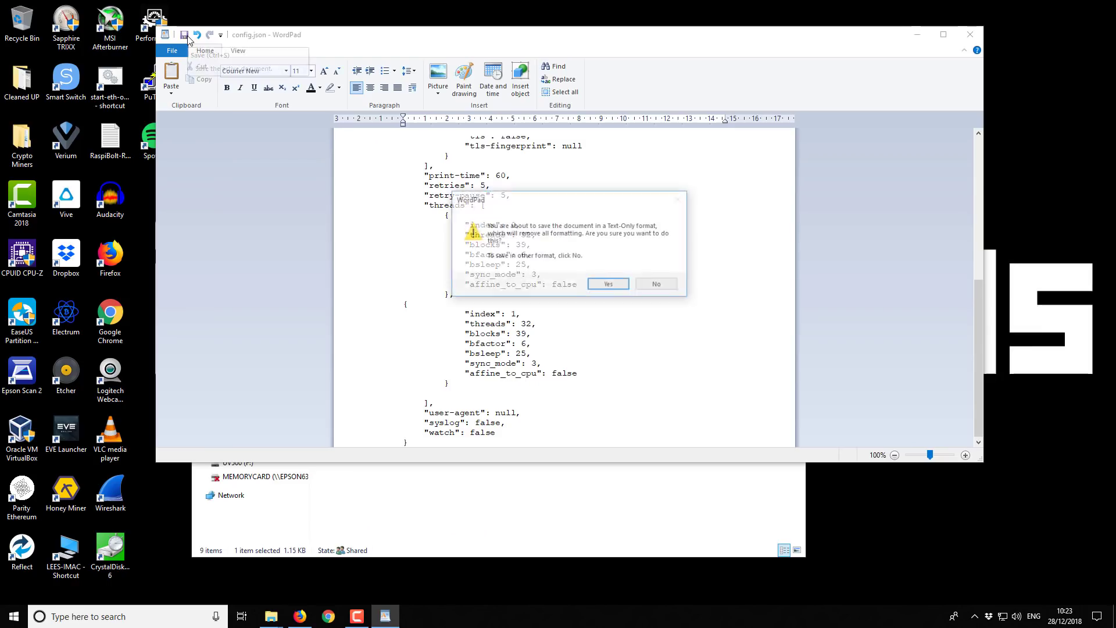
left_click(679, 289)
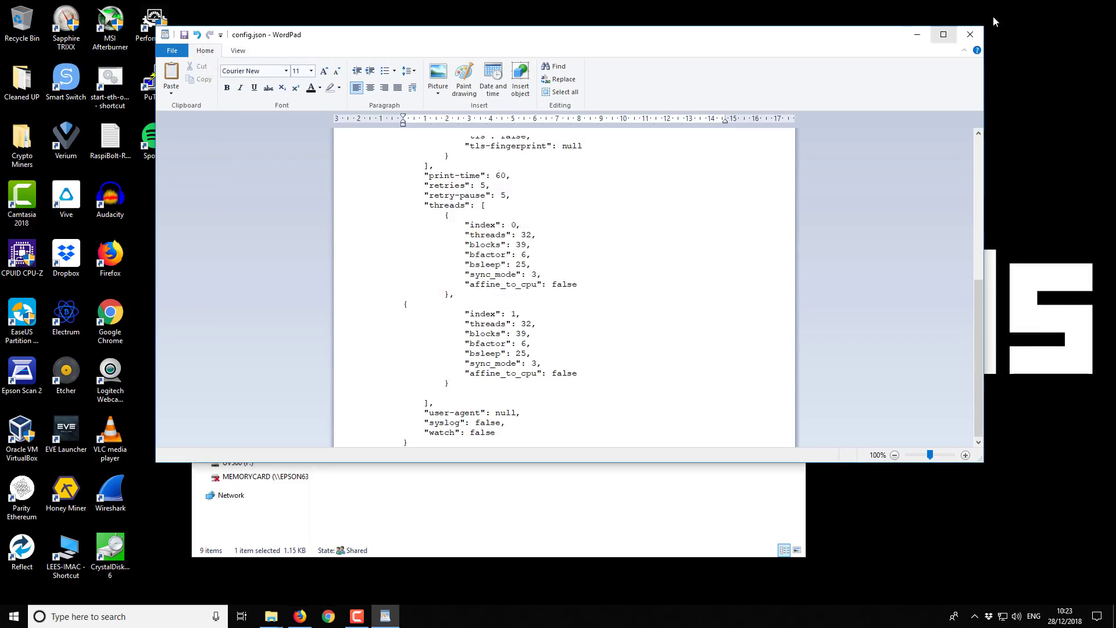
Close WordPad and run start.cmd so FruityMiner mines cryptonight-upx on both GTX 1060s via hashing.center:3333
left_click(975, 33)
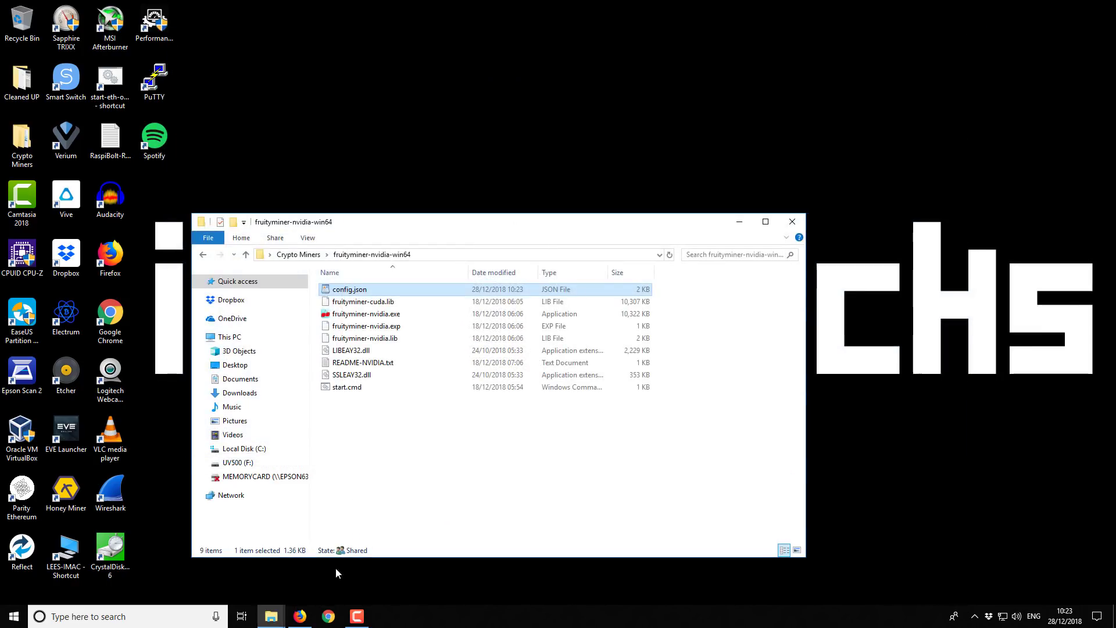
left_click(365, 460)
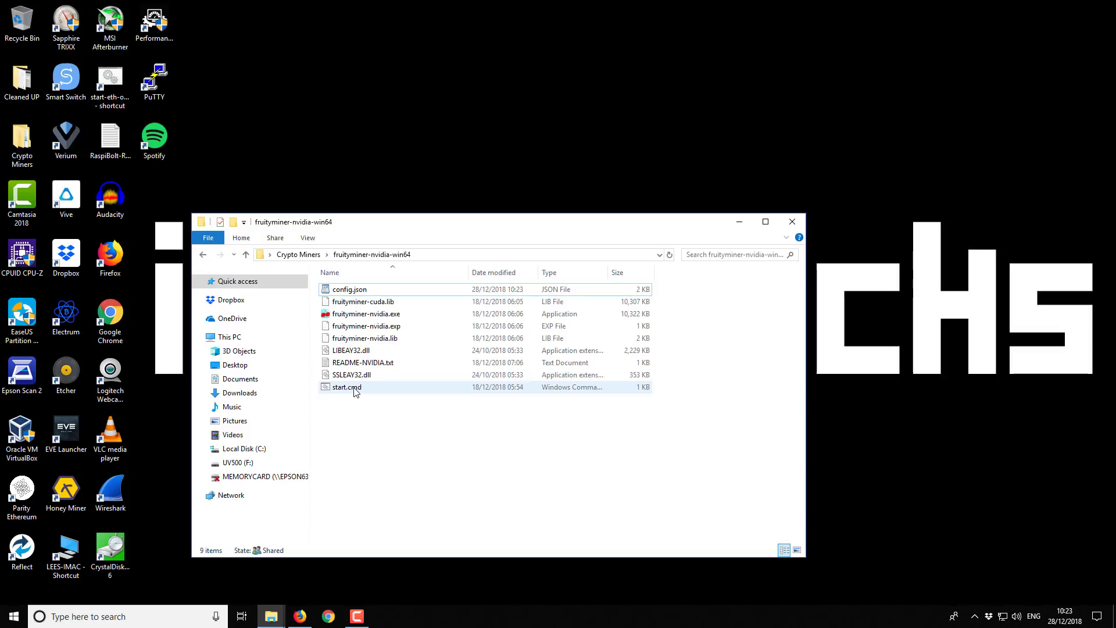
double_click(356, 388)
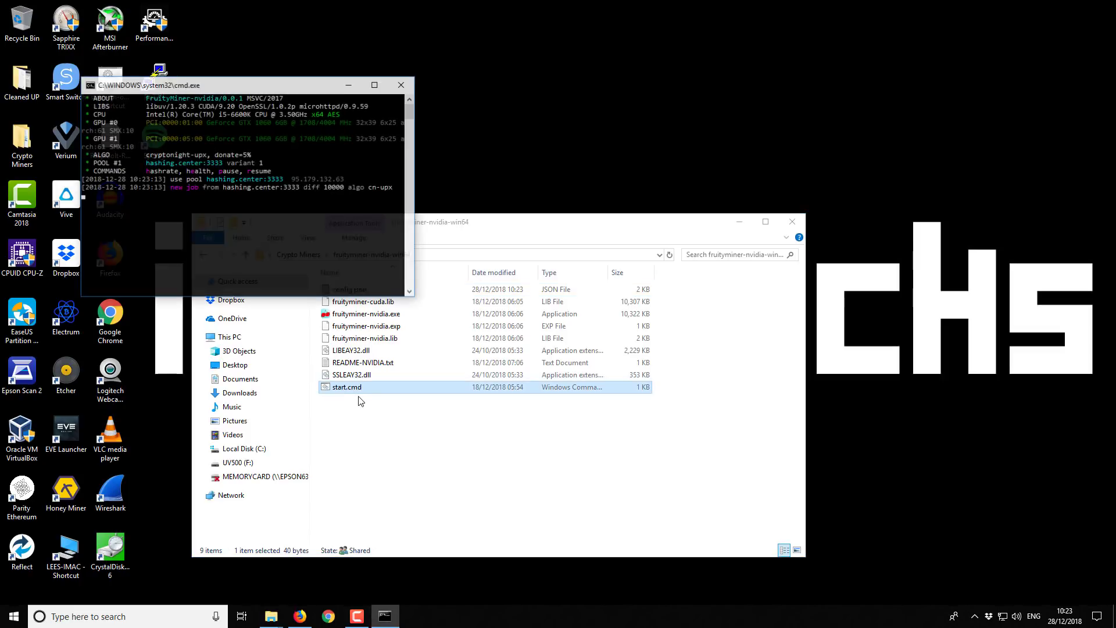
left_click_drag(276, 93, 402, 73)
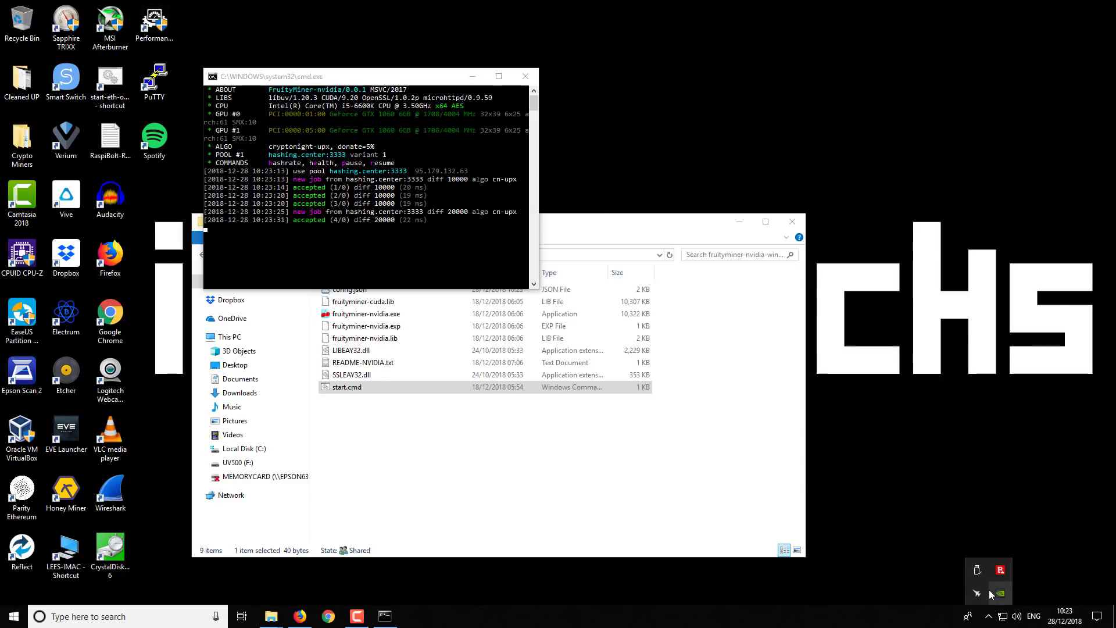
Show MSI Afterburner and detach its monitor to check both GPUs' load, then close the detached monitor
right_click(990, 589)
left_click(1002, 547)
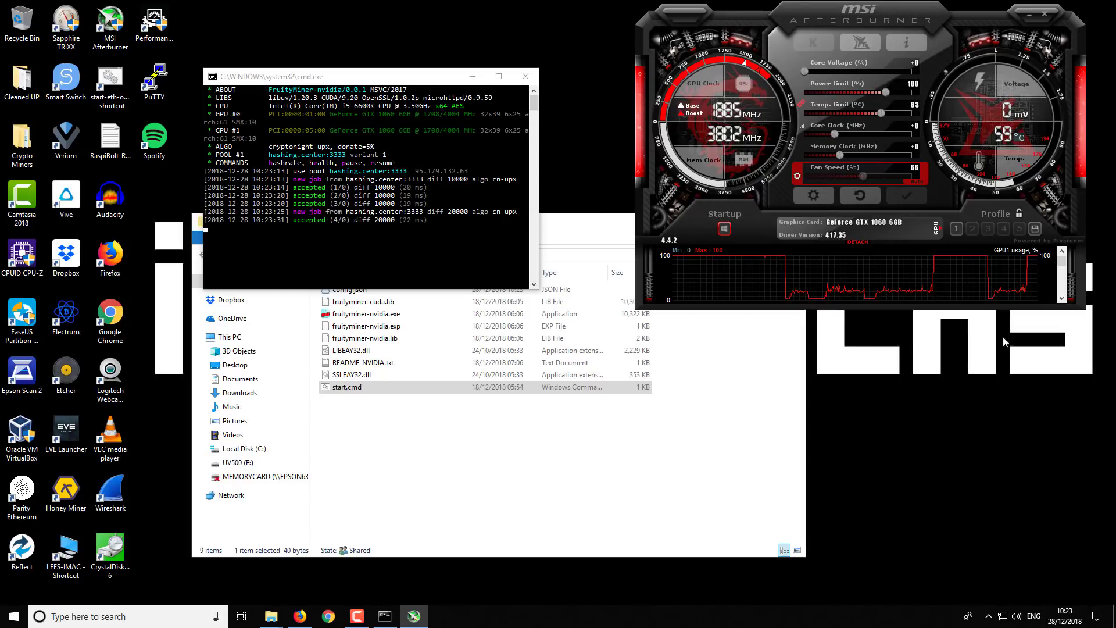
left_click(859, 242)
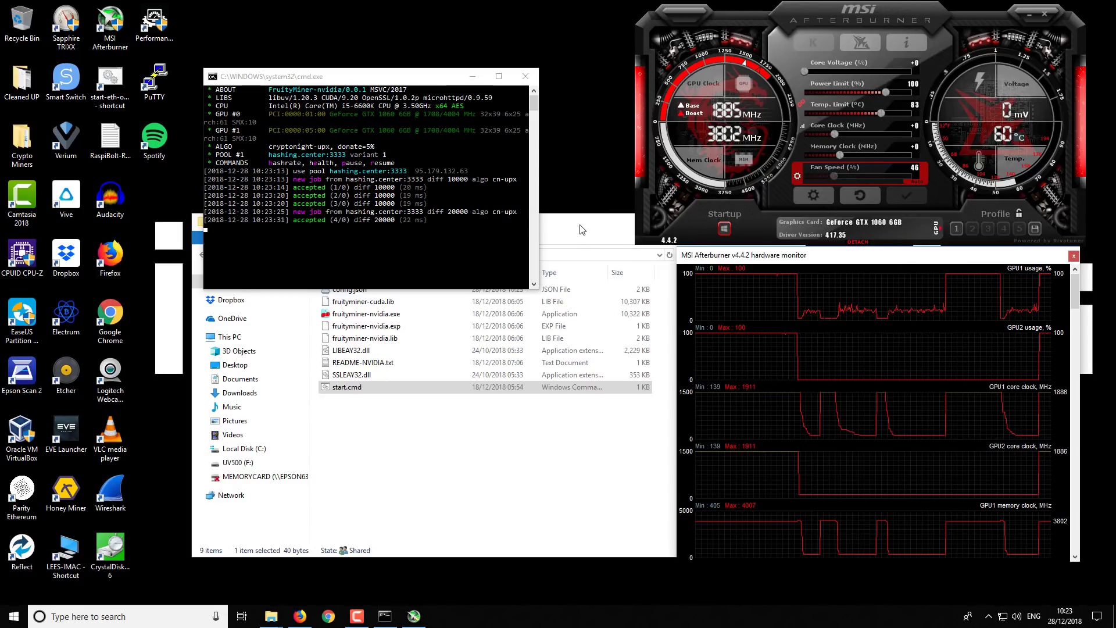
left_click(762, 225)
left_click(739, 222)
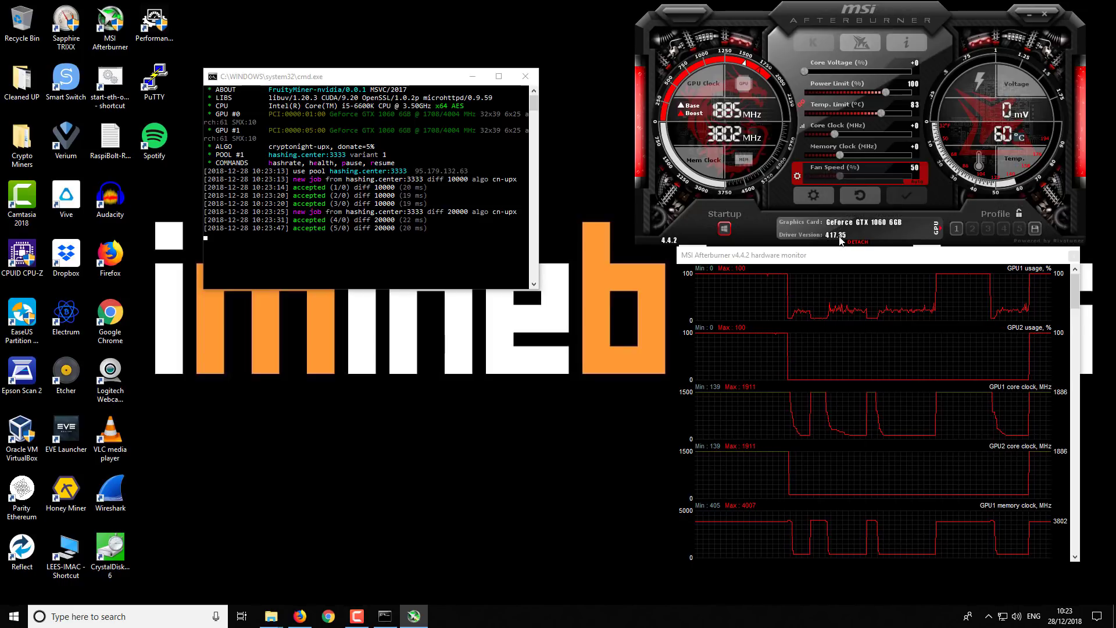
mouse_move(842, 240)
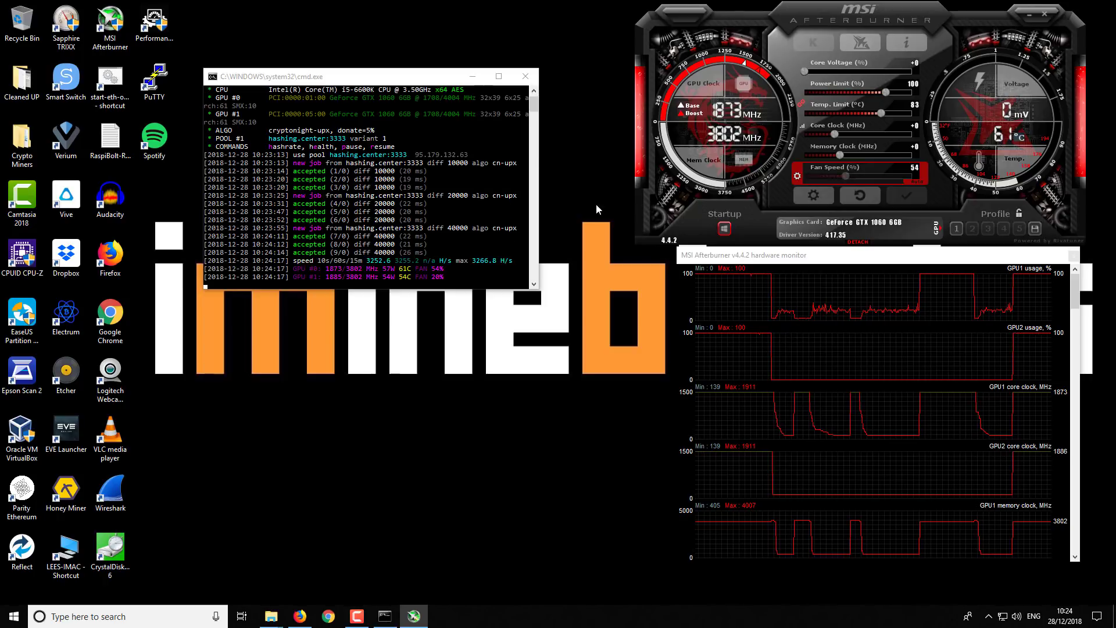
left_click(1075, 255)
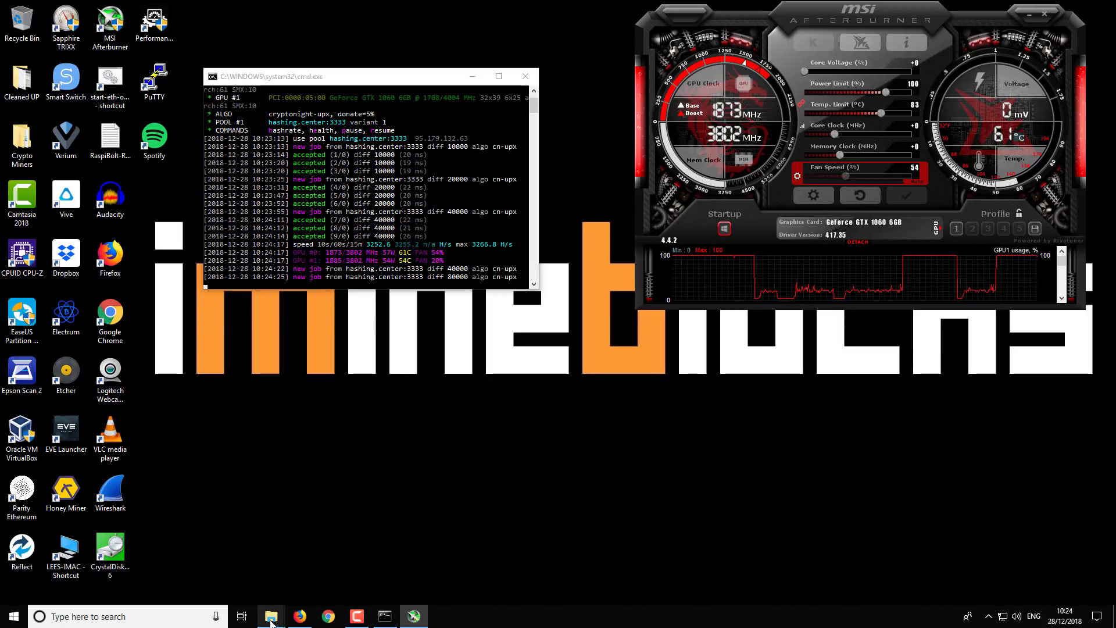
Reopen config.json from the miner folder, select the user wallet address, and switch to Firefox
mouse_move(271, 615)
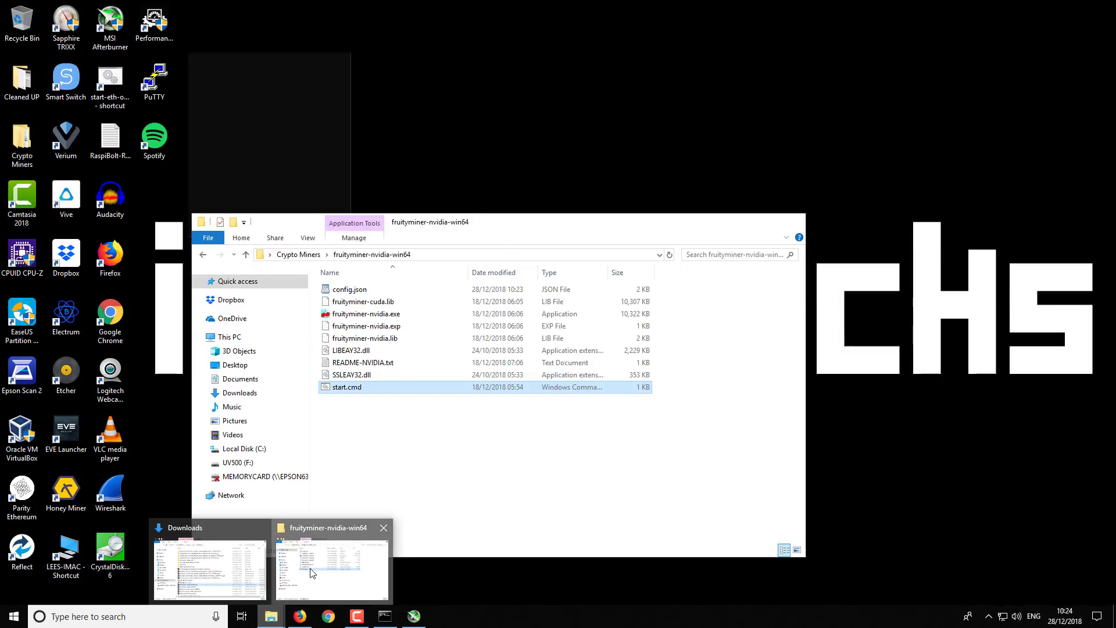
left_click(309, 574)
left_click(358, 290)
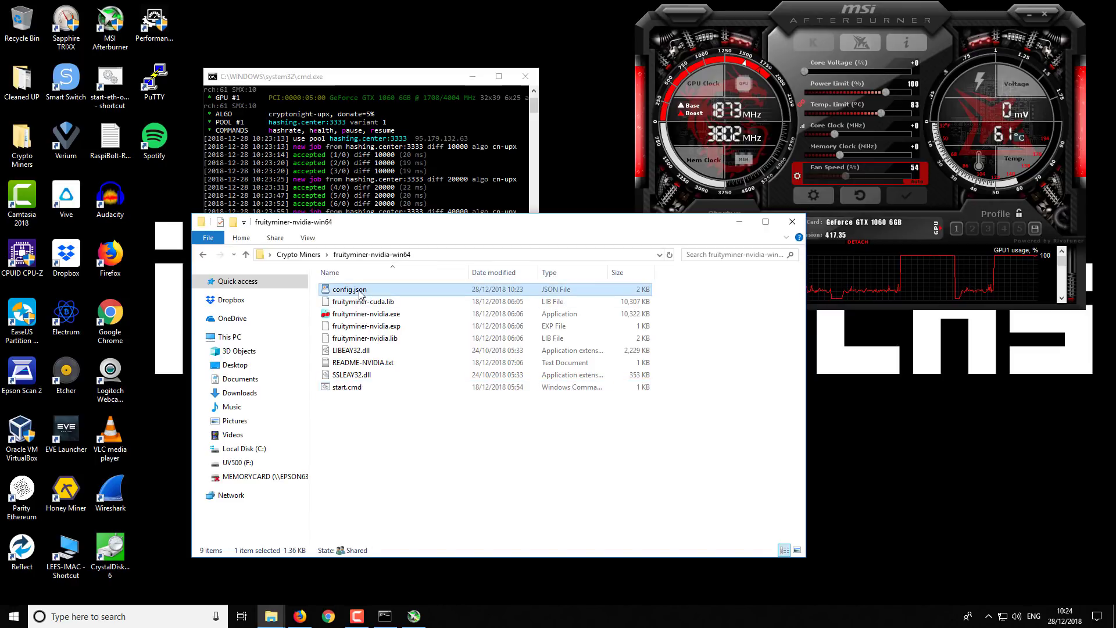
double_click(360, 290)
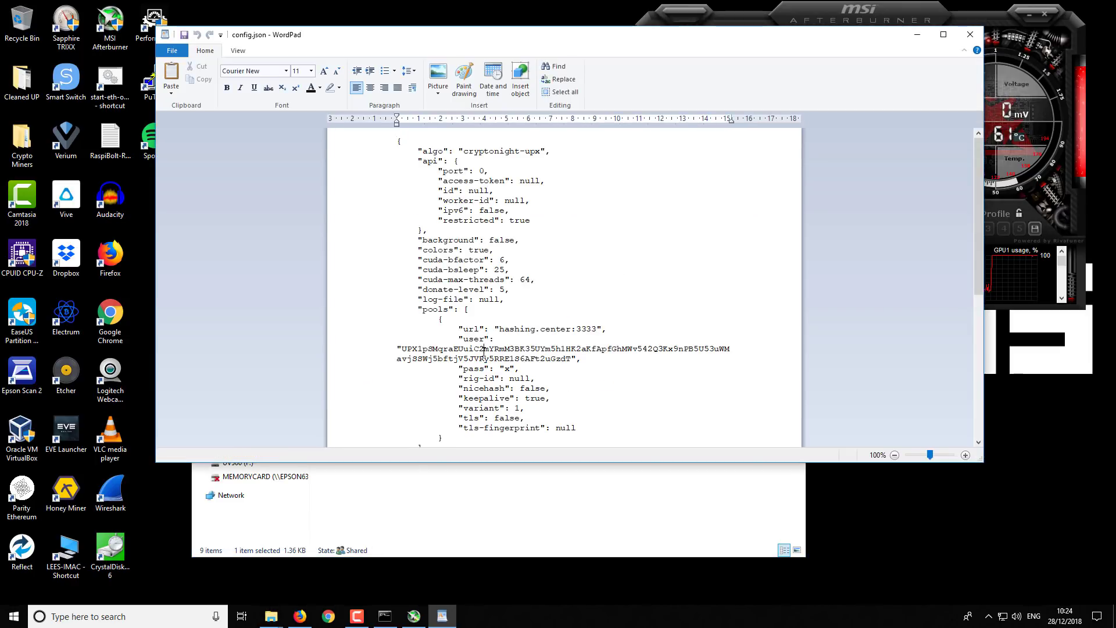
double_click(408, 355)
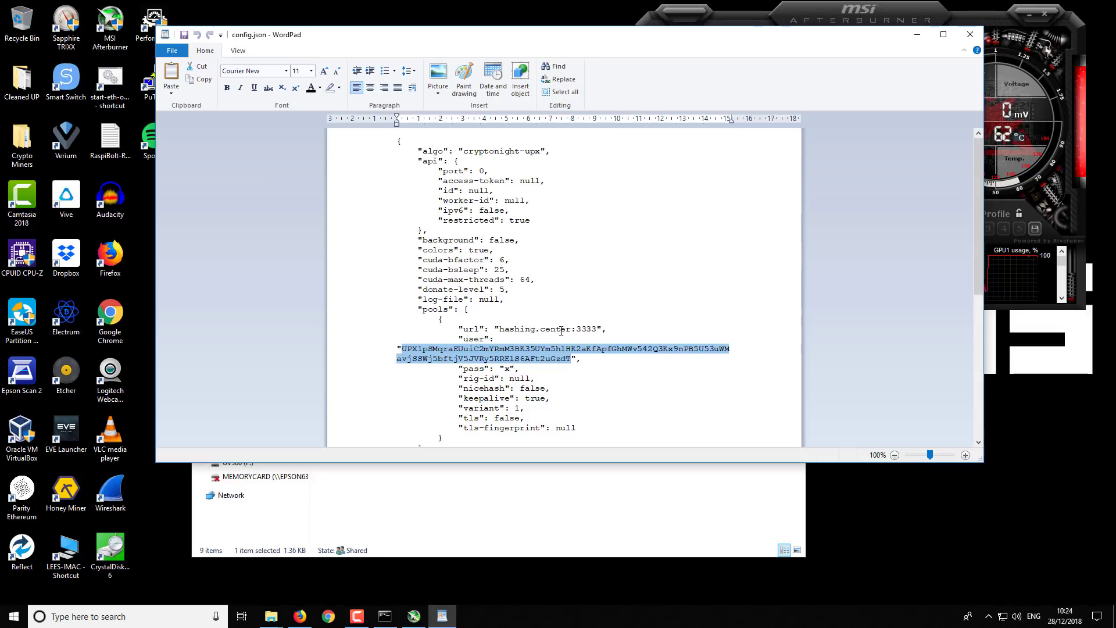
left_click(300, 619)
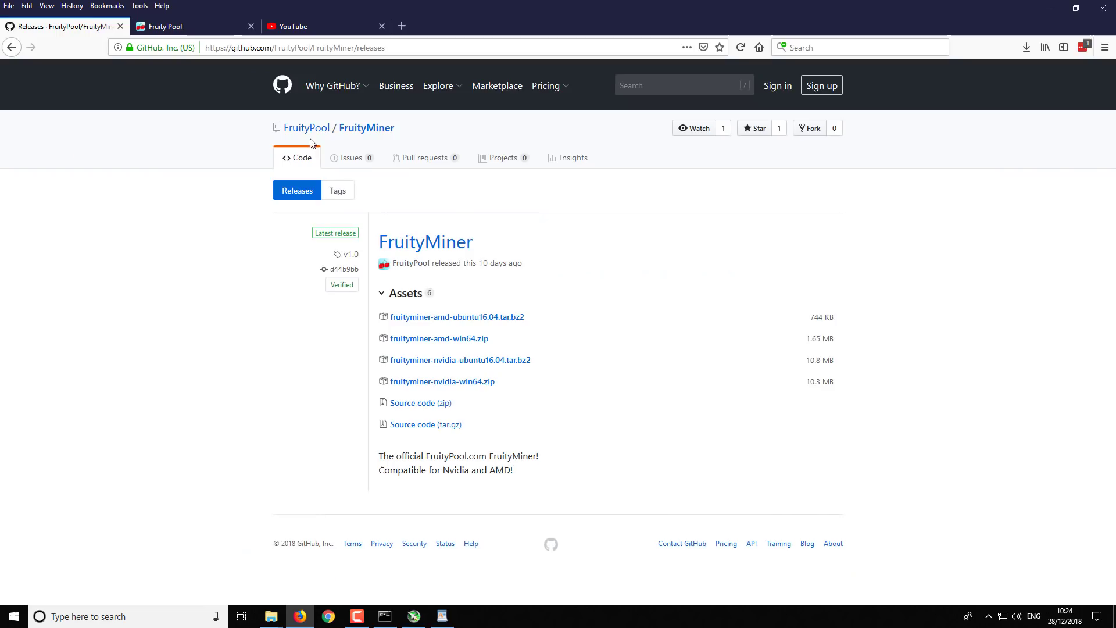
Replace the Fruity Pool tab's address with hashing.center to load the UPX Mining Pool dashboard
left_click(211, 24)
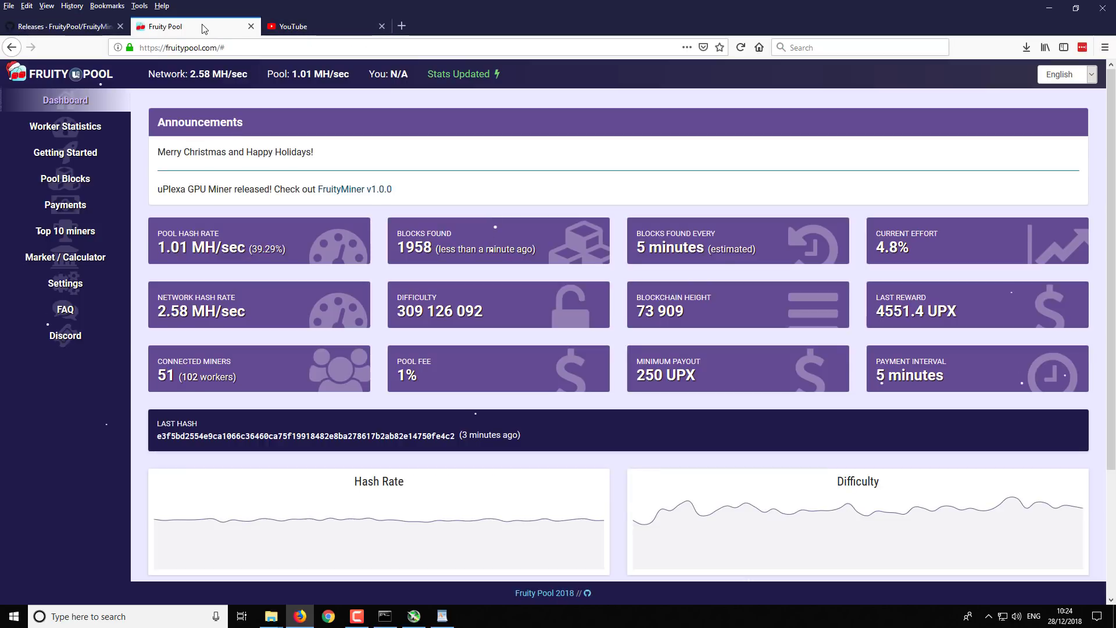
left_click(239, 49)
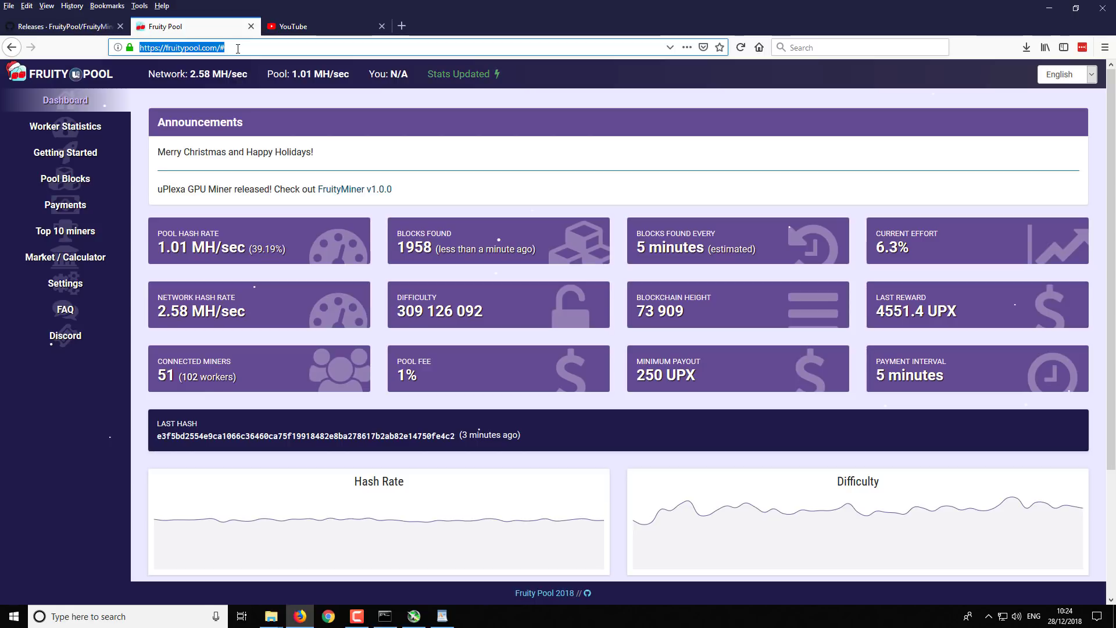
key("BackSpace")
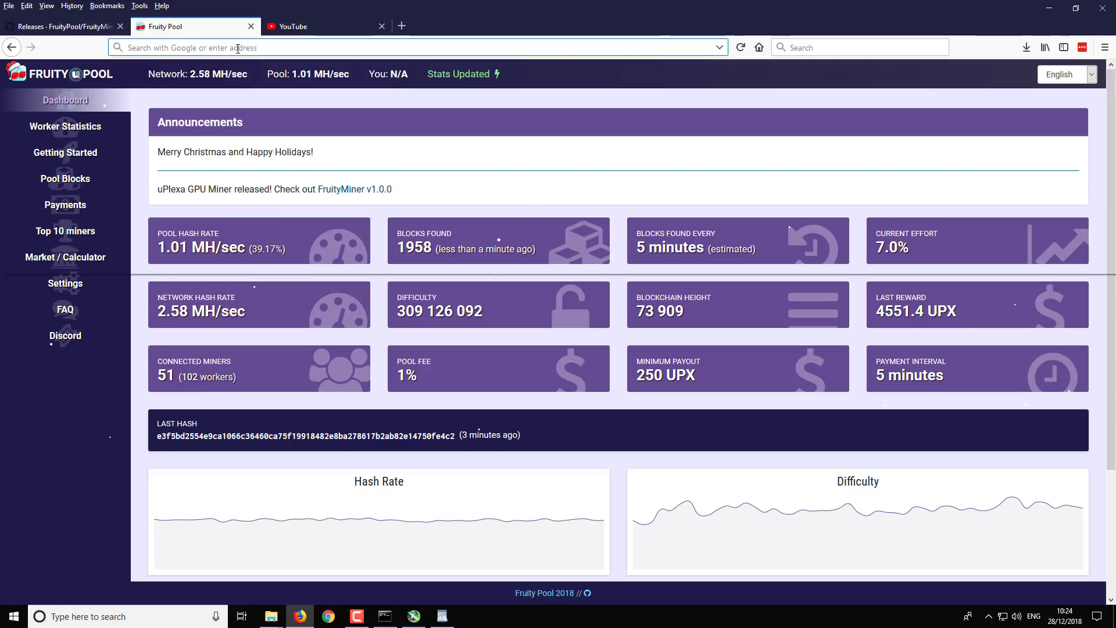
type("hashing.ce")
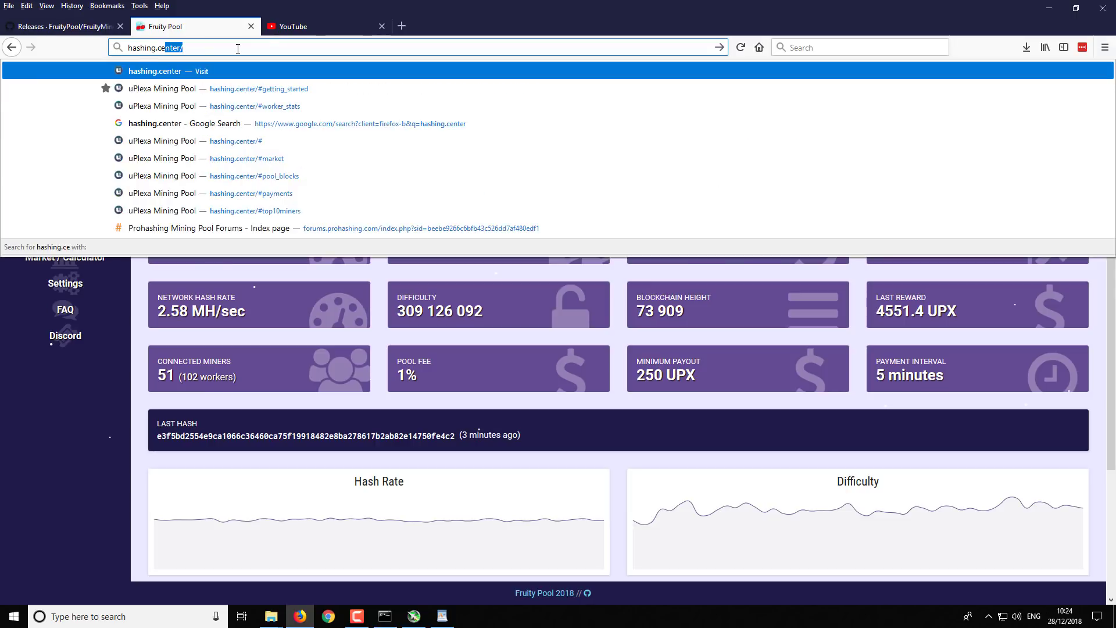
type("nter")
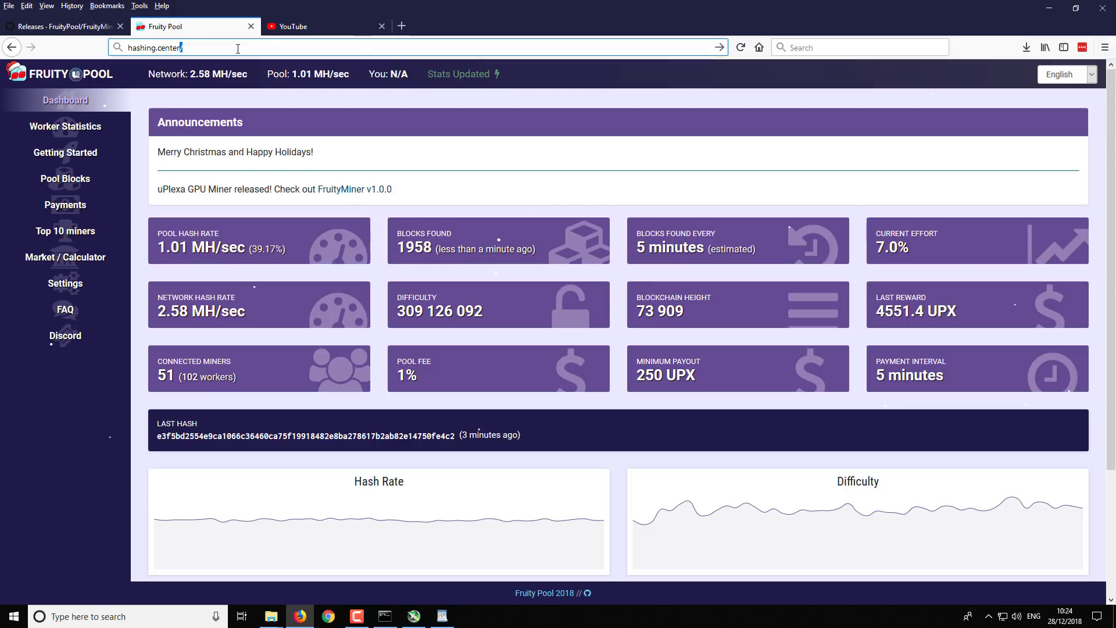
key("Return")
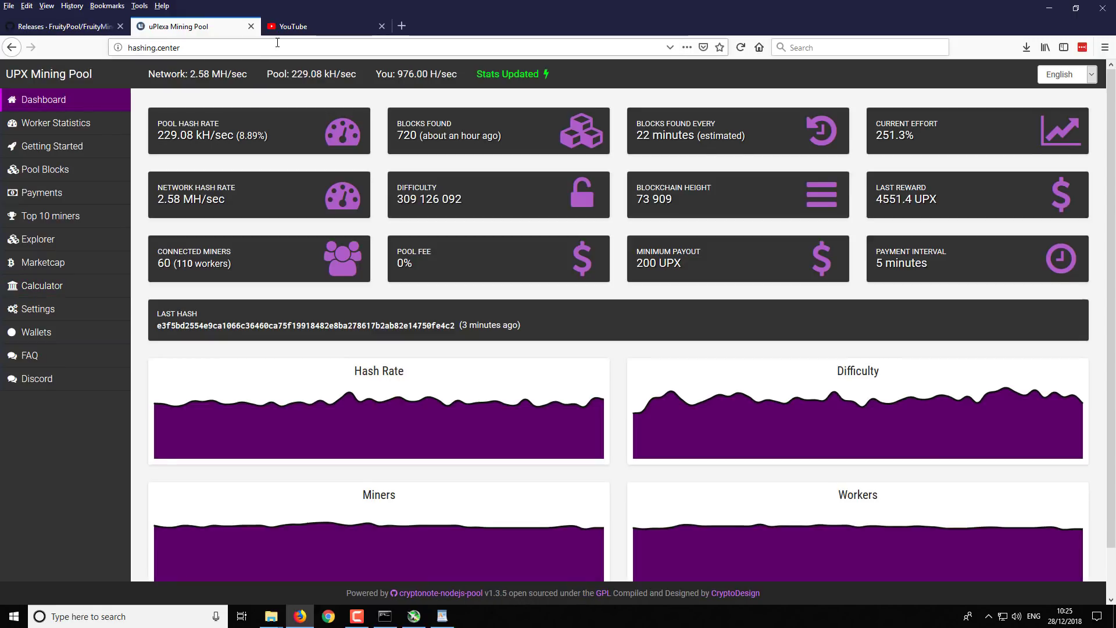
Look up the wallet under Worker Statistics (976.00 H/sec, 27.58 UPX pending) and scroll to Payments History
left_click(64, 124)
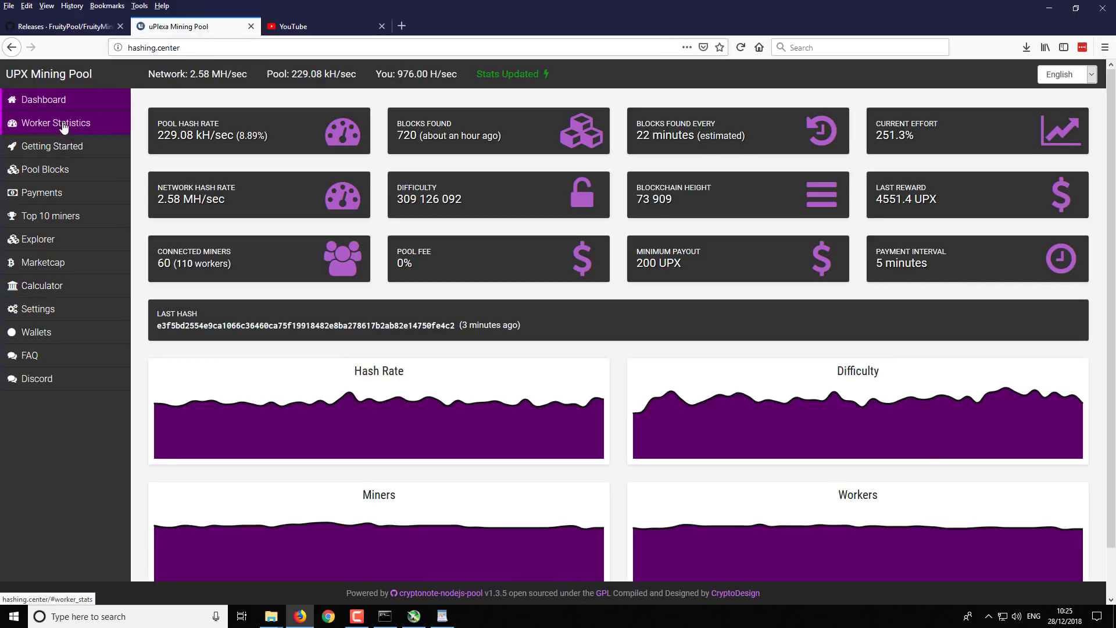
left_click(64, 126)
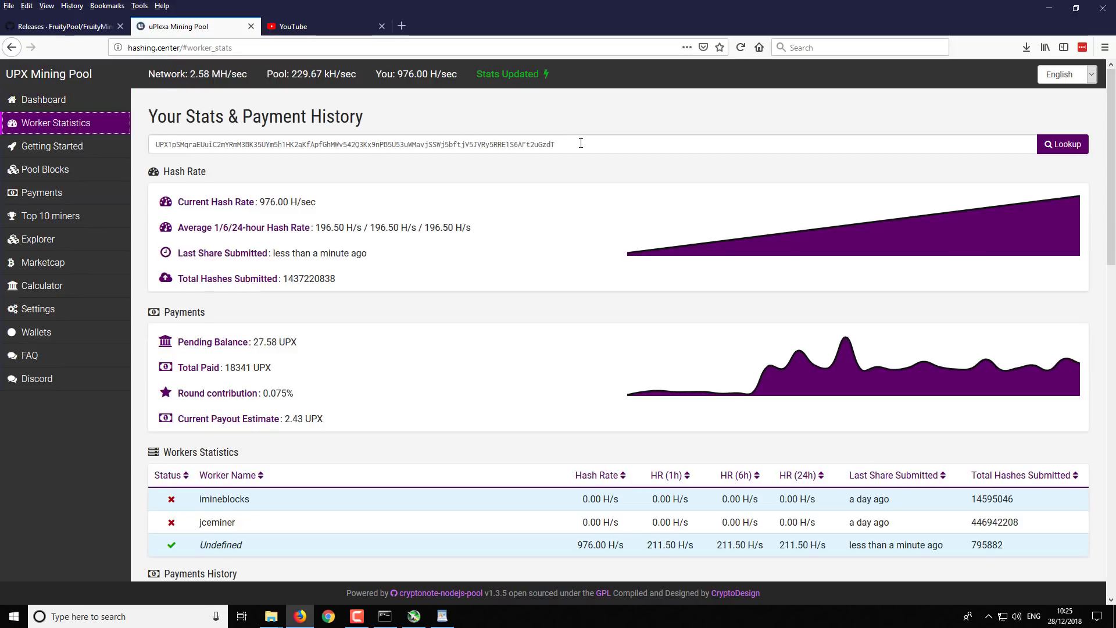
left_click(971, 142)
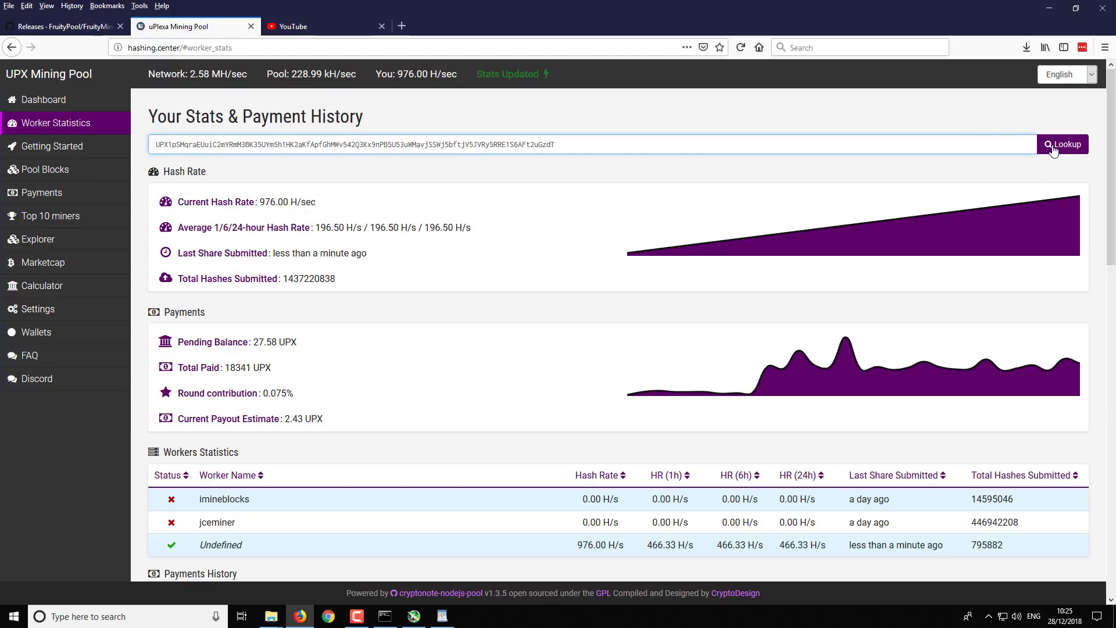
key("Return")
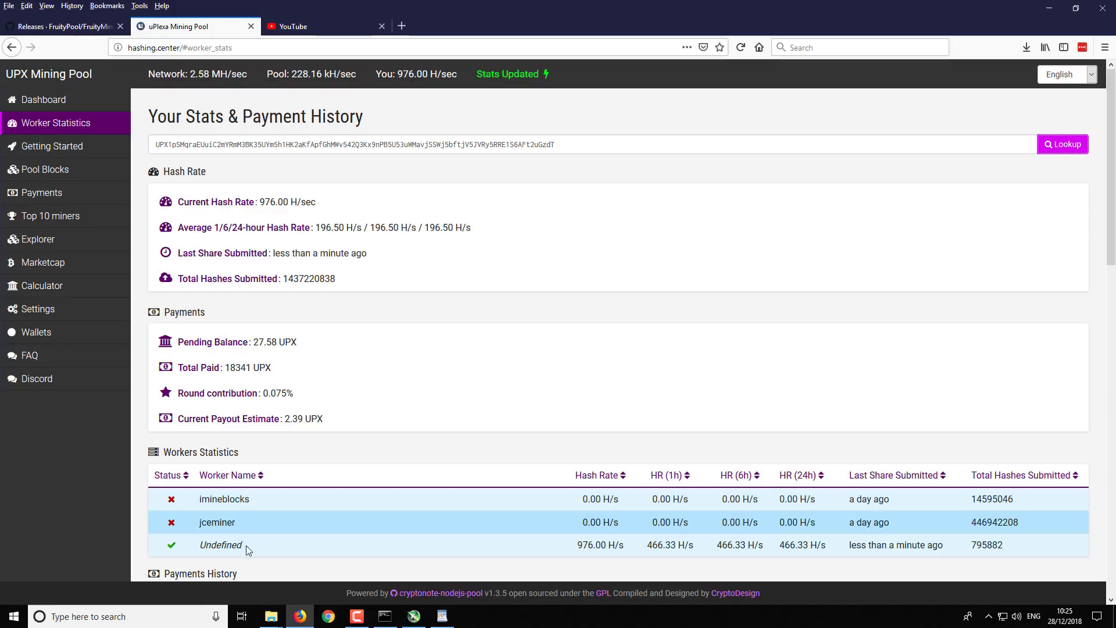
scroll(263, 512, "down", 2)
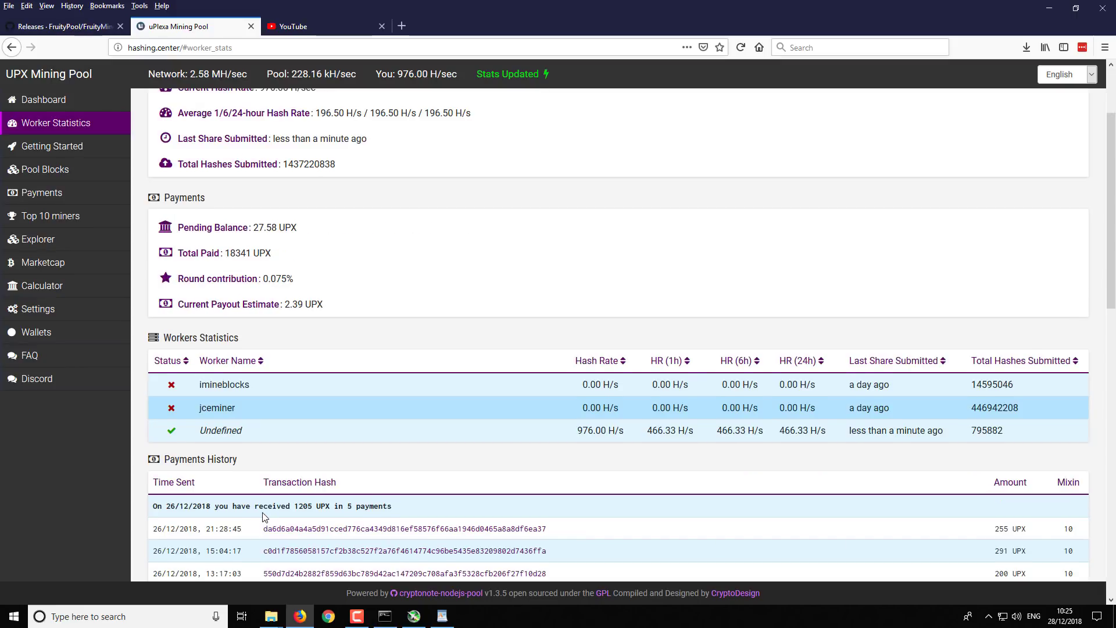